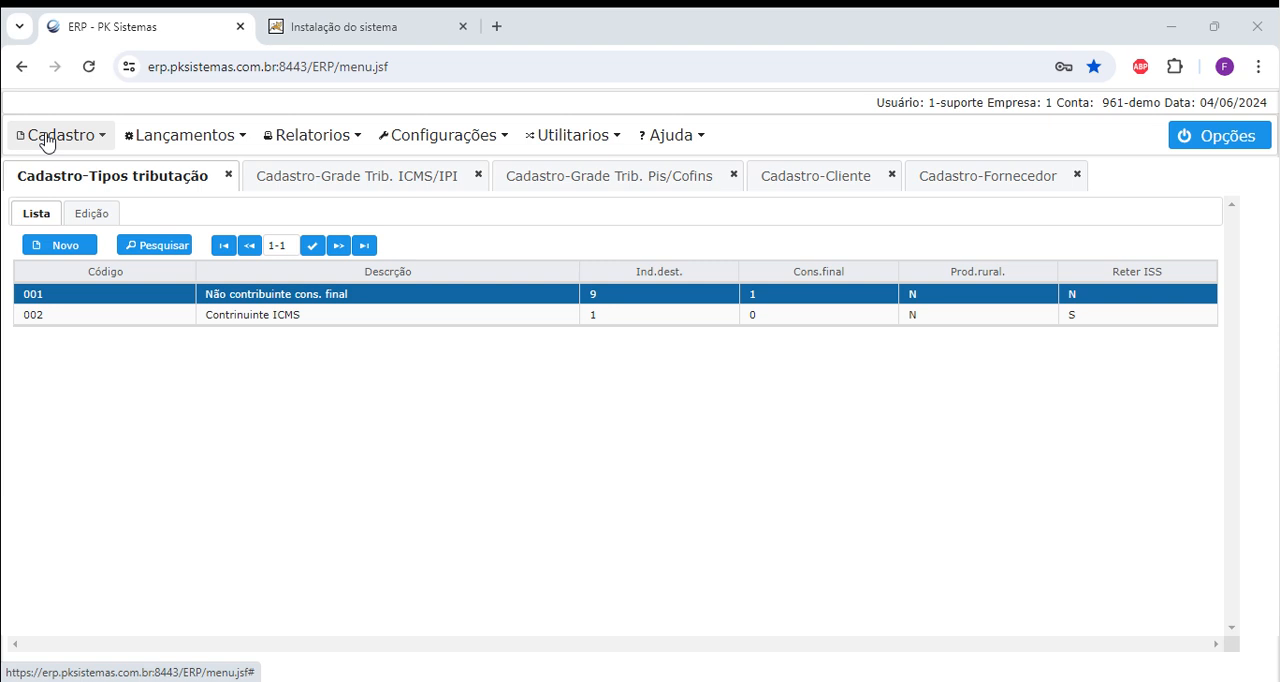
# Open the Tipos tributação register in the fiscal records and view the blank form for a new tax type.
pyautogui.click(46, 138)
pyautogui.moveTo(94, 294)
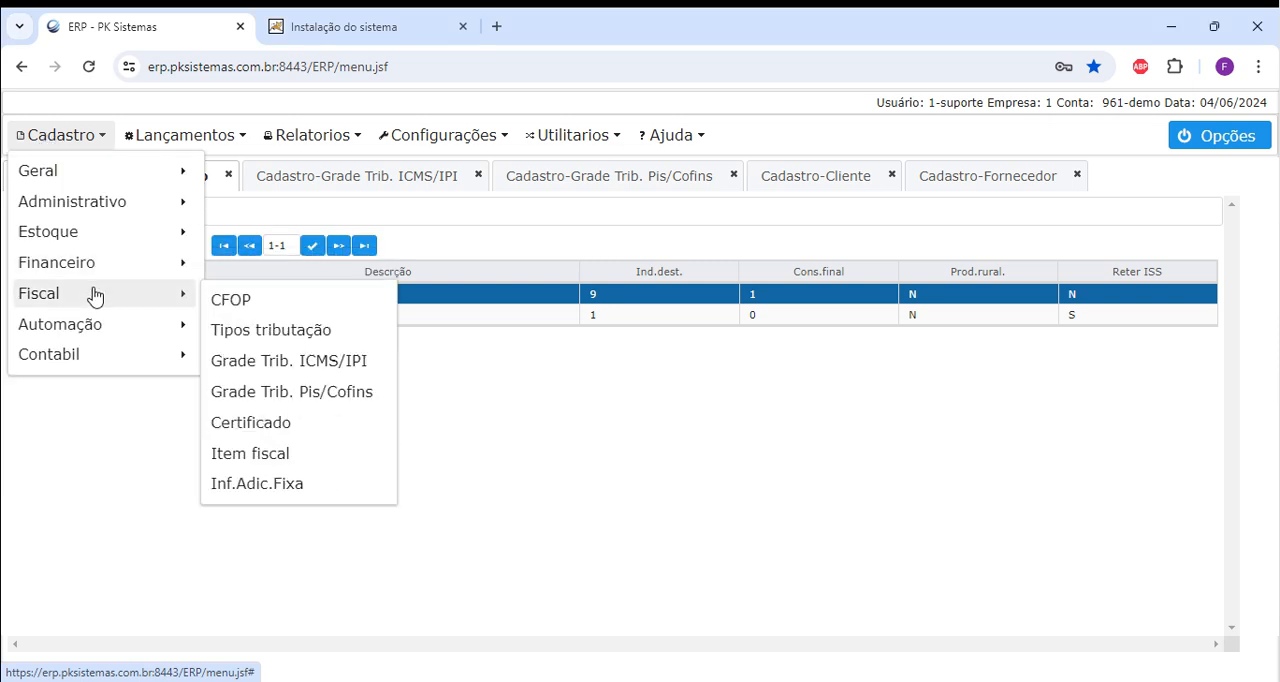
pyautogui.click(314, 334)
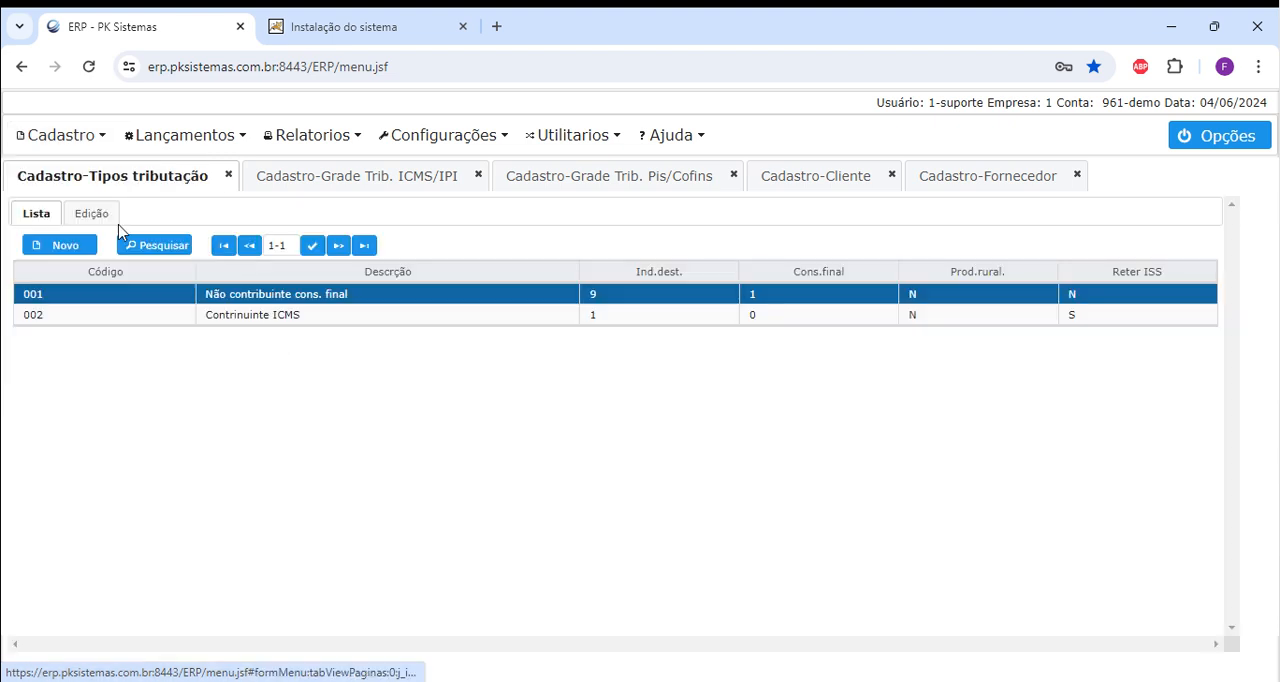
pyautogui.click(55, 245)
pyautogui.click(253, 247)
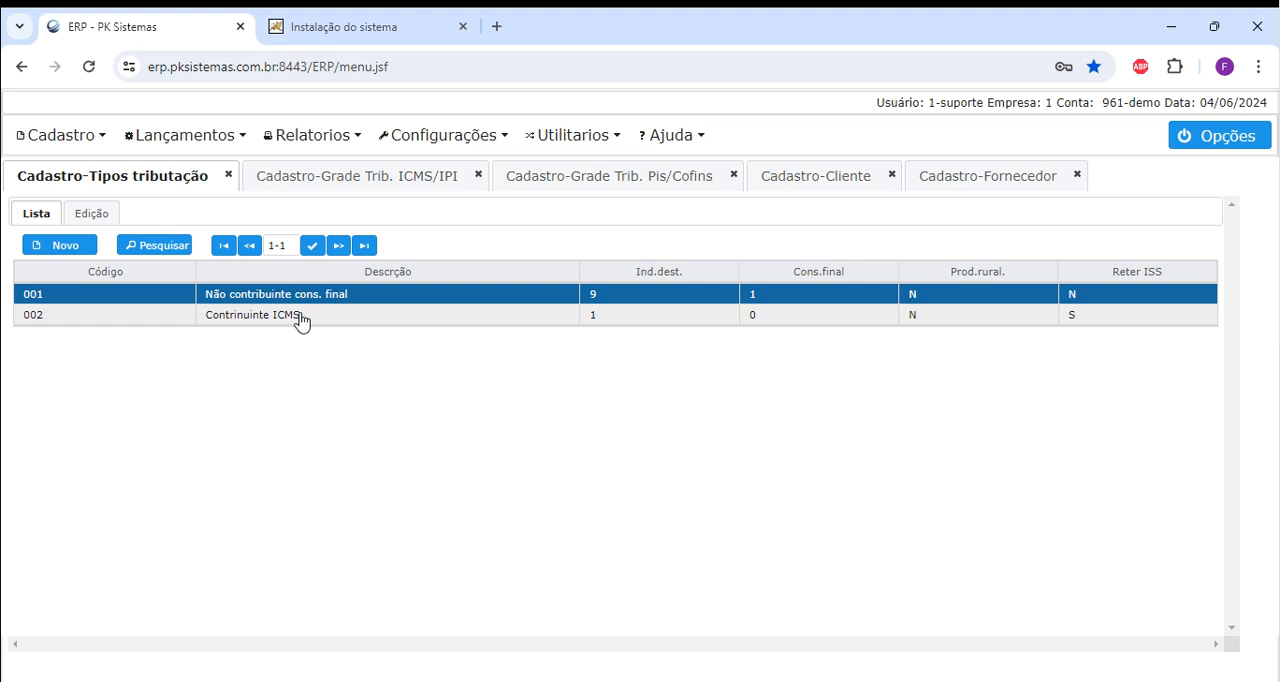
# View the details of tax types 001 and 002, returning to the list after each.
pyautogui.doubleClick(220, 297)
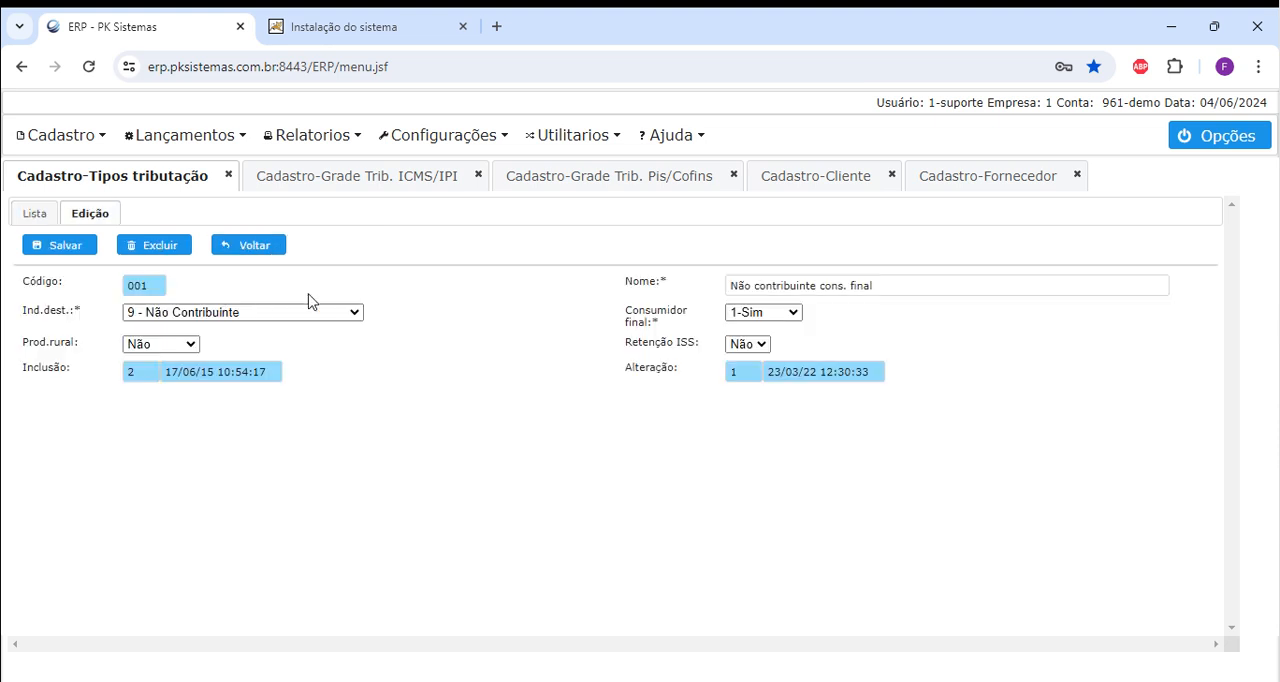
pyautogui.click(261, 248)
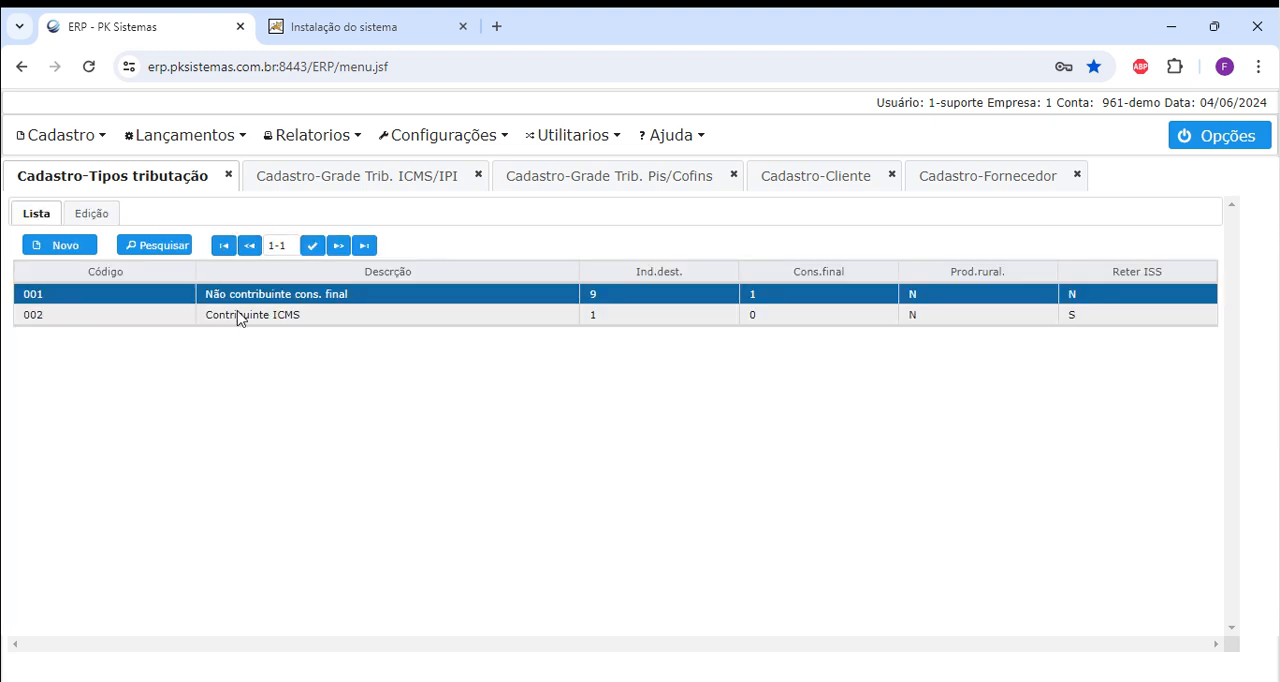
pyautogui.doubleClick(238, 316)
pyautogui.click(262, 249)
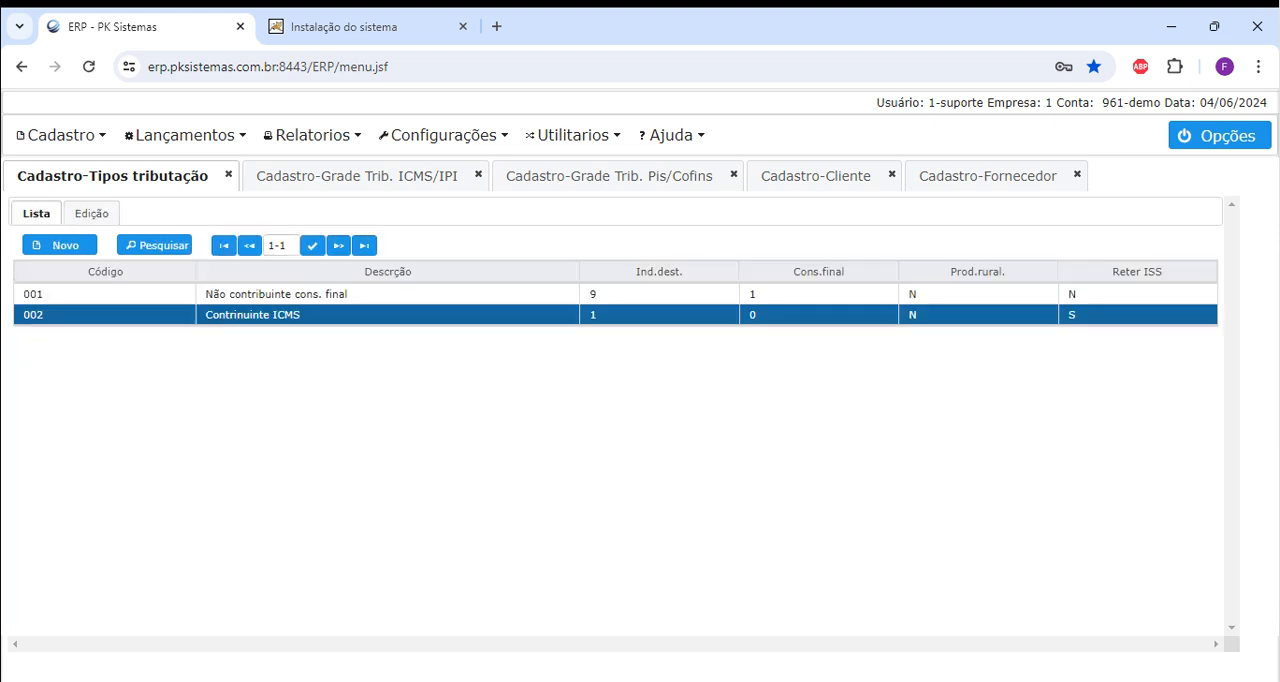
# Open tax type 002 and examine its name and the options for Ind.dest. and Consumidor final.
pyautogui.doubleClick(260, 318)
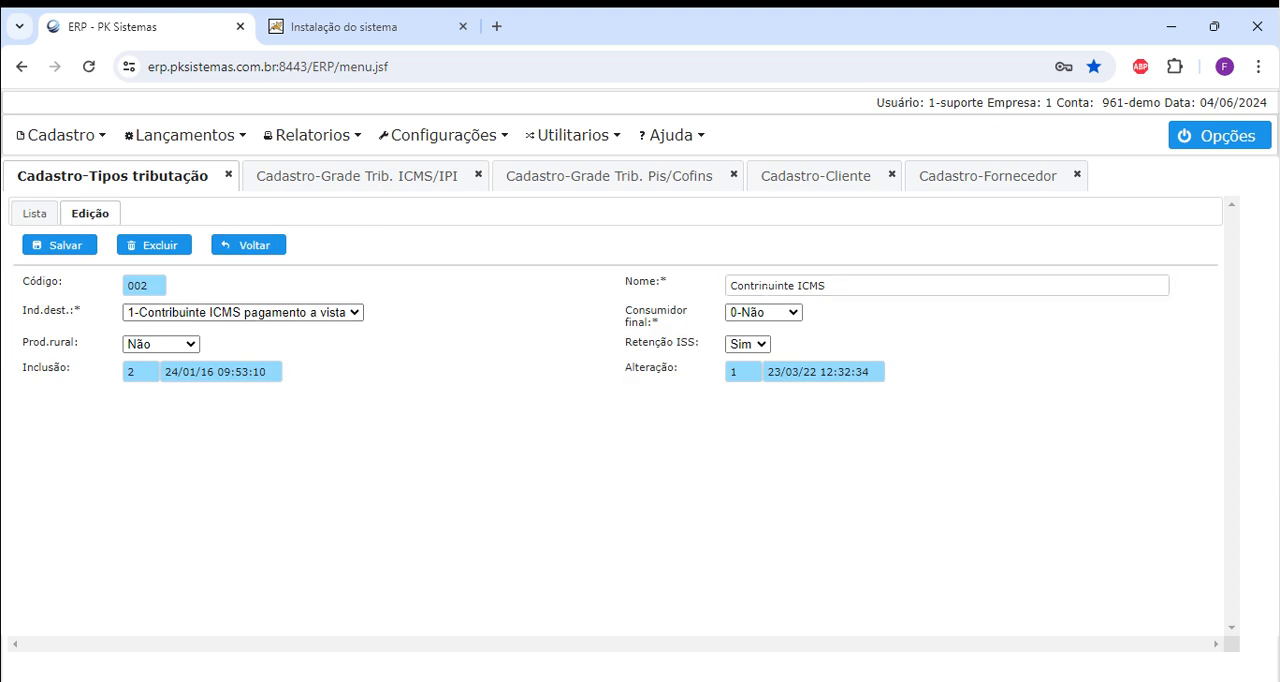
pyautogui.tripleClick(764, 286)
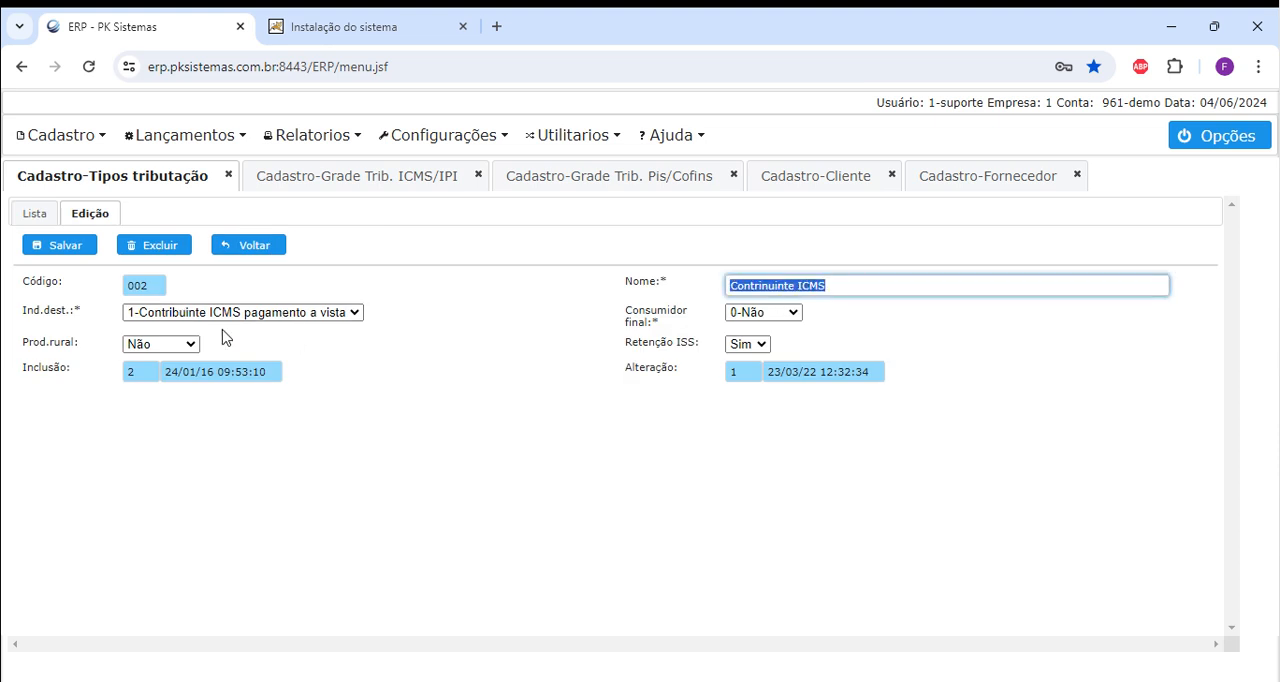
pyautogui.tripleClick(58, 312)
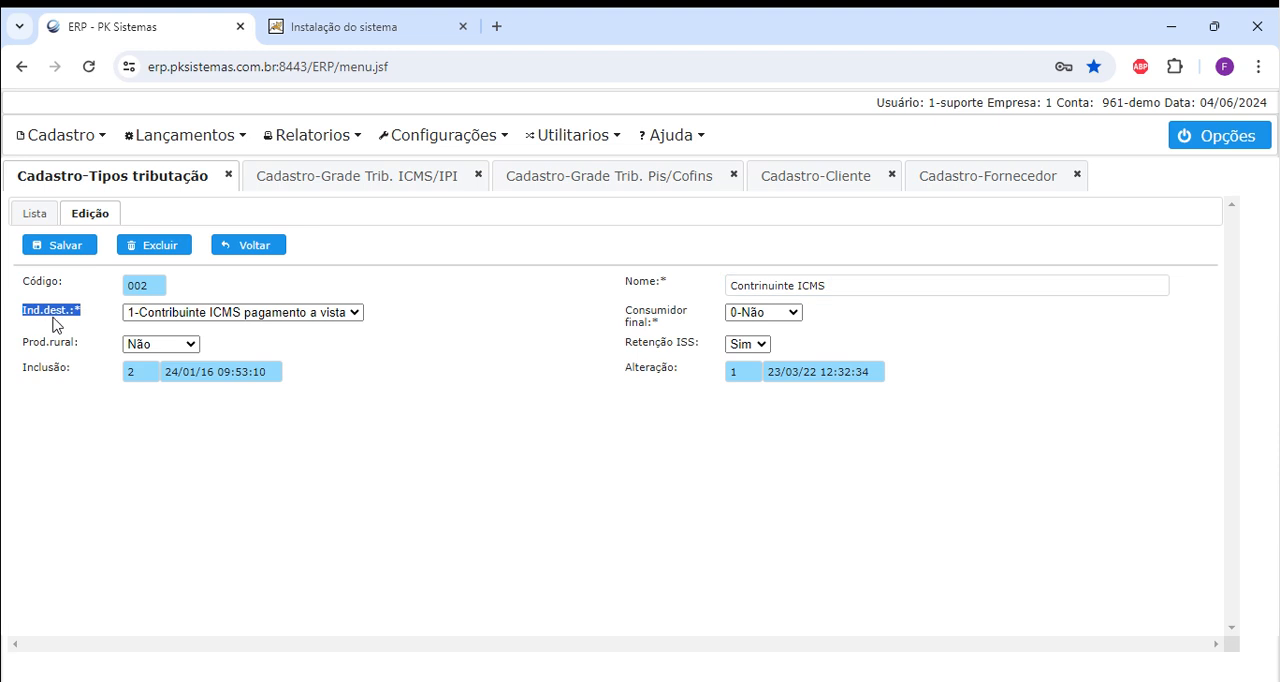
pyautogui.click(214, 313)
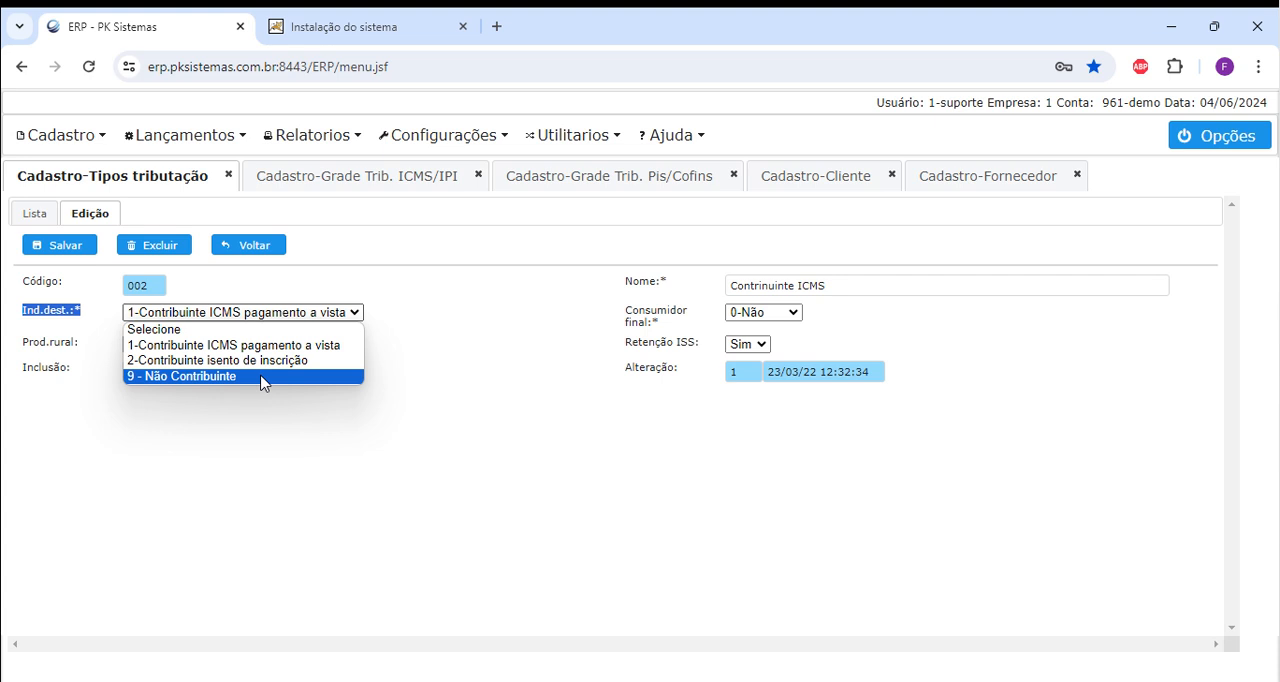
pyautogui.click(643, 315)
pyautogui.doubleClick(667, 312)
pyautogui.click(763, 312)
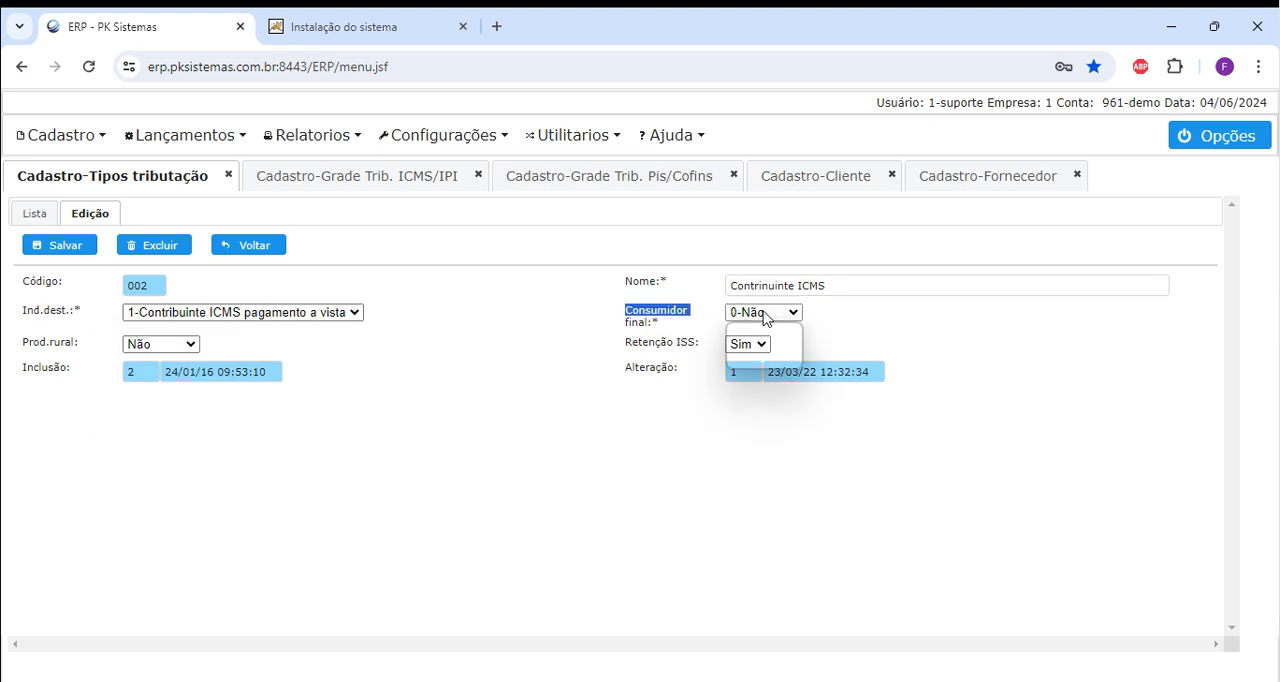
pyautogui.click(762, 314)
# Examine the Prod.rural and Retenção ISS settings of tax type 002, and return to the list.
pyautogui.click(138, 347)
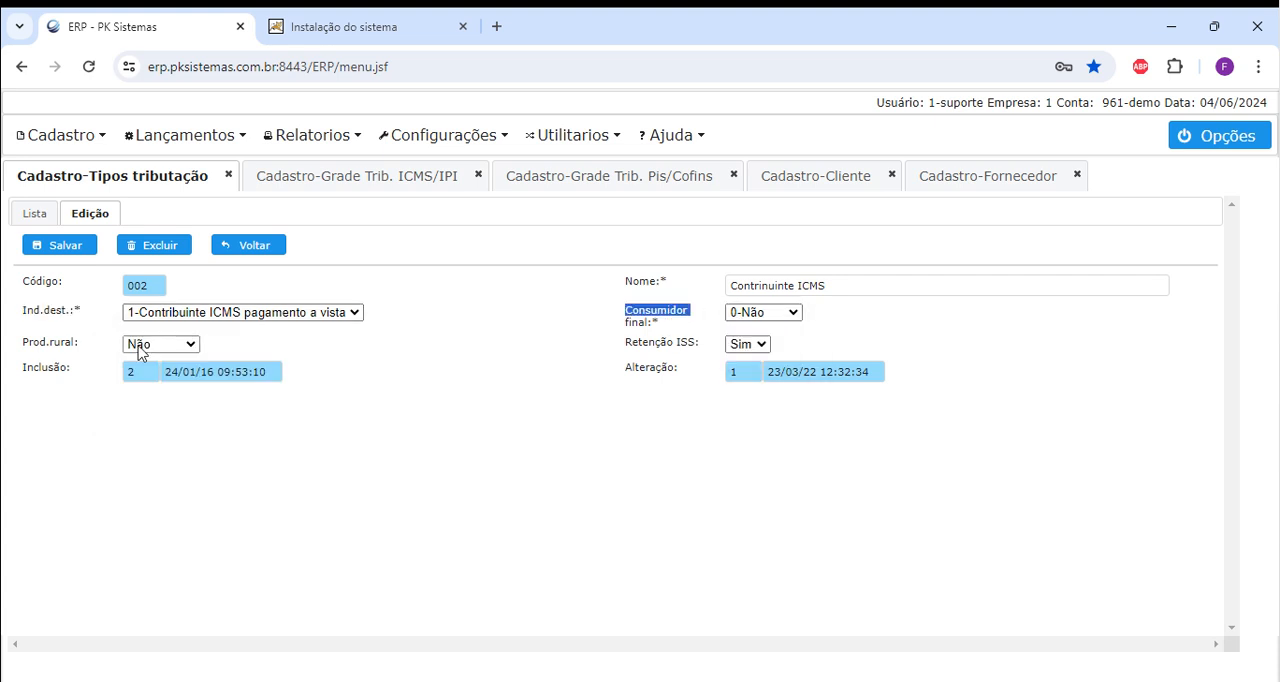
pyautogui.click(345, 374)
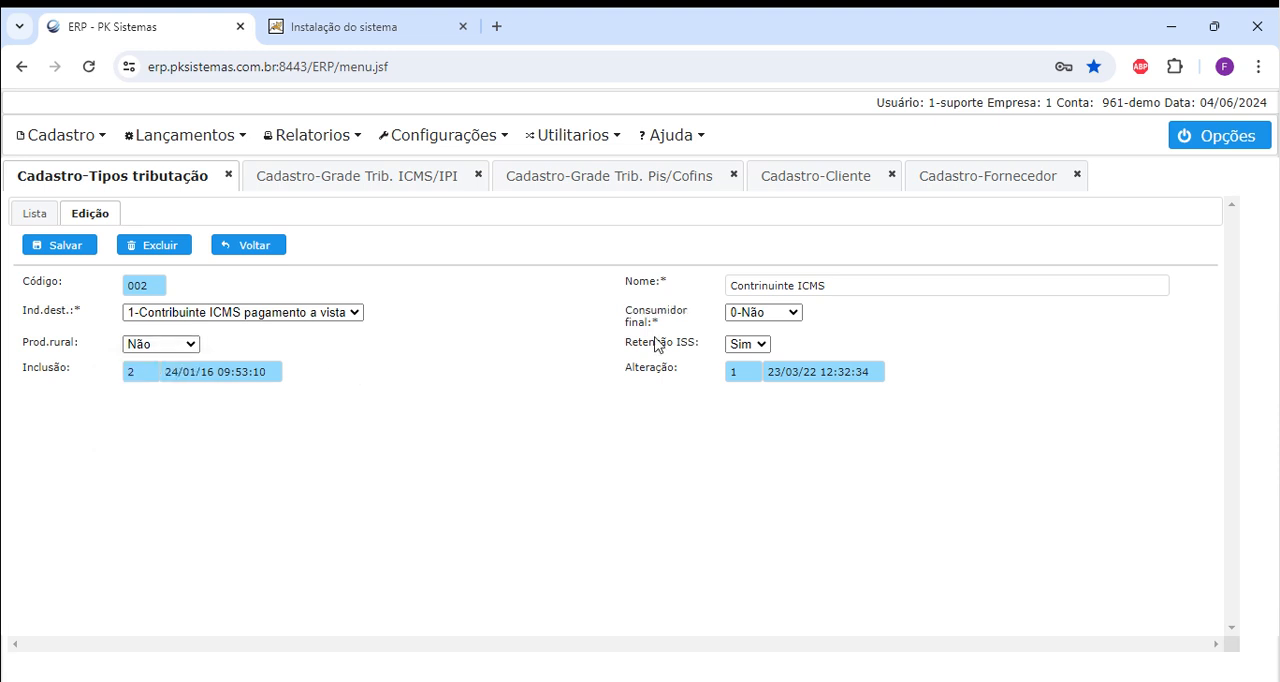
pyautogui.click(748, 344)
pyautogui.click(613, 341)
pyautogui.tripleClick(652, 345)
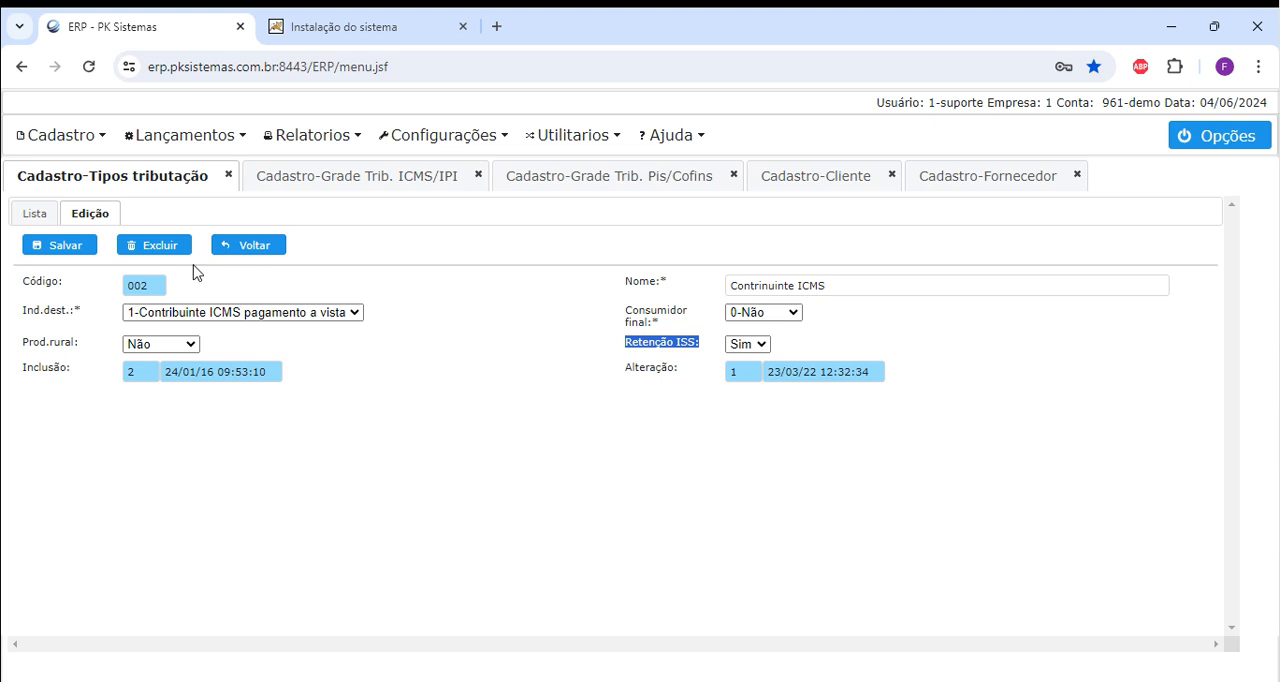
pyautogui.click(263, 247)
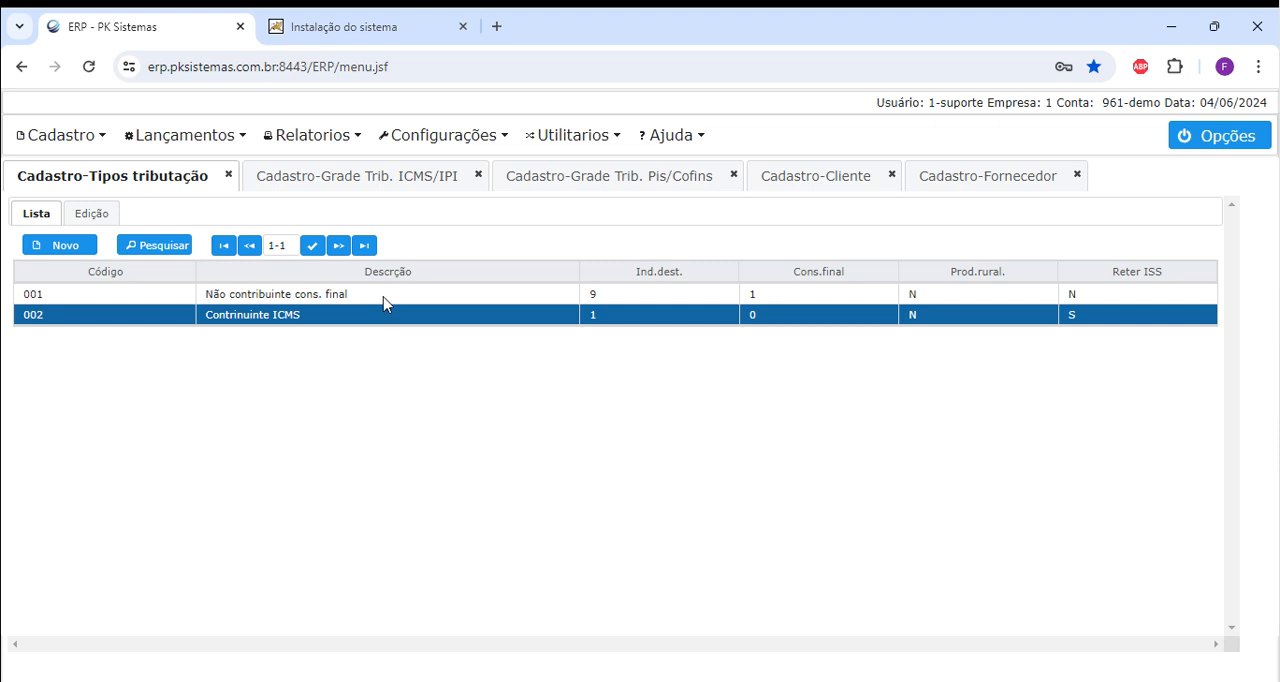
# Look through the open client, supplier, Grade Trib. ICMS/IPI and Grade Trib. Pis/Cofins registers.
pyautogui.click(808, 176)
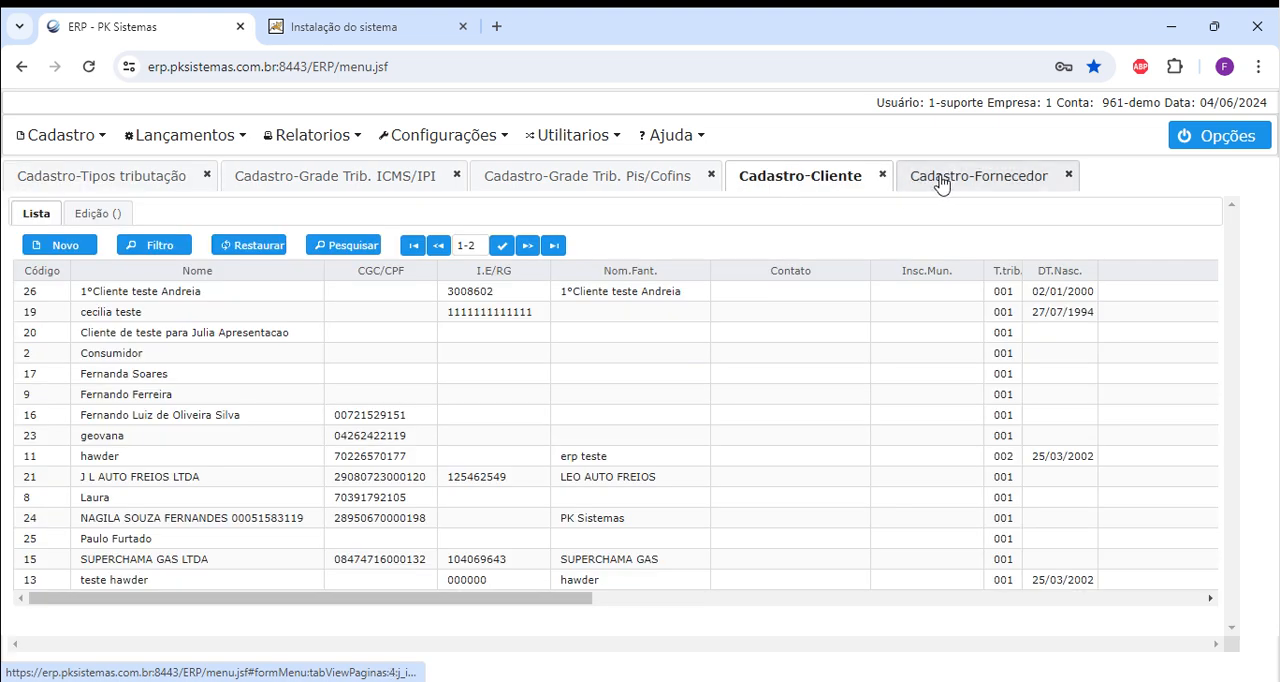
pyautogui.click(942, 178)
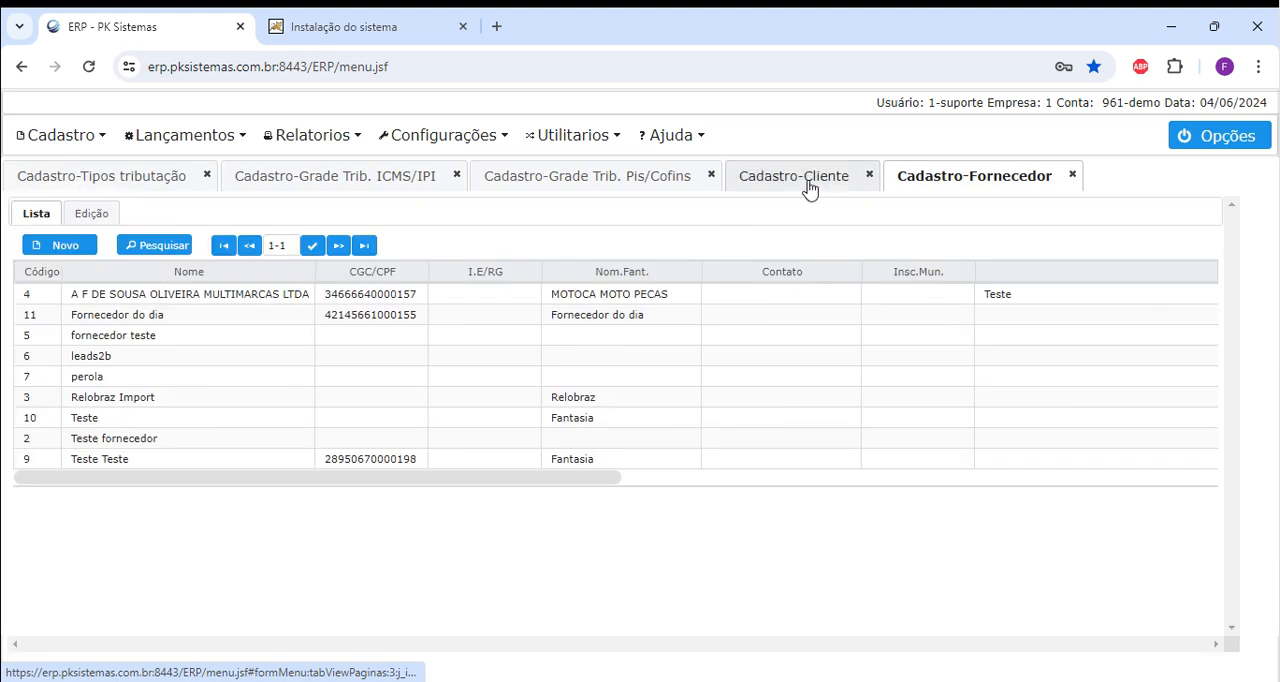
pyautogui.click(331, 185)
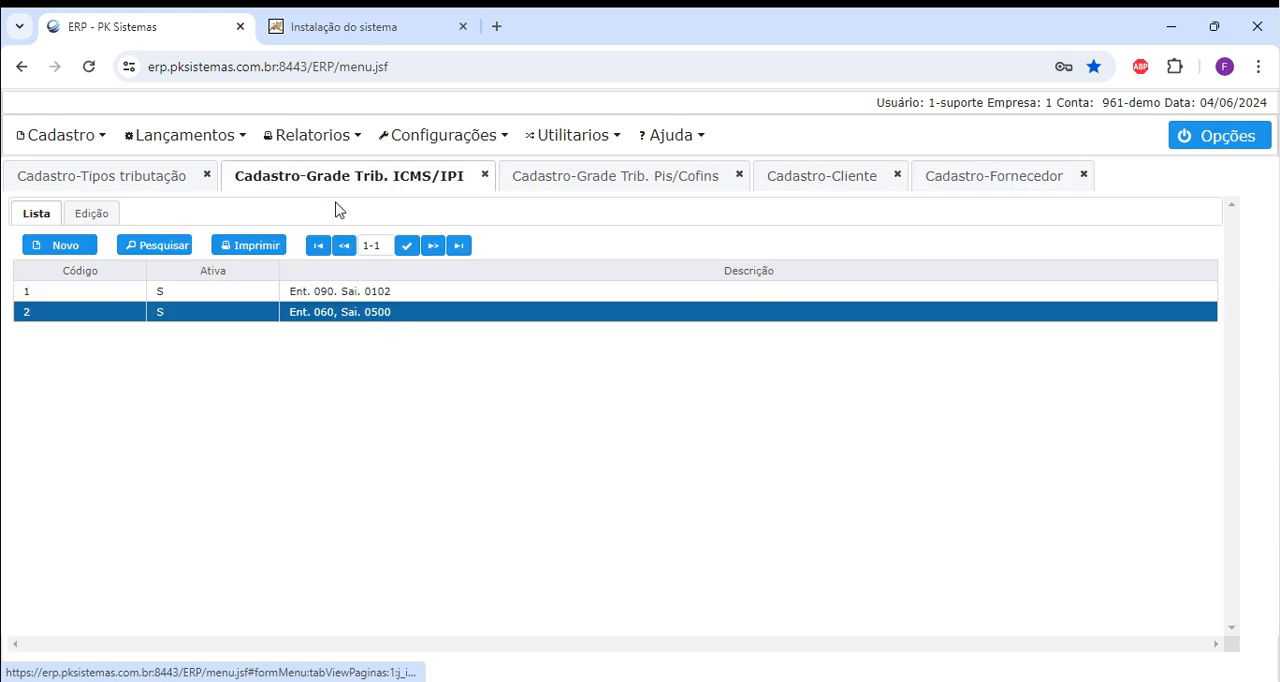
pyautogui.click(652, 186)
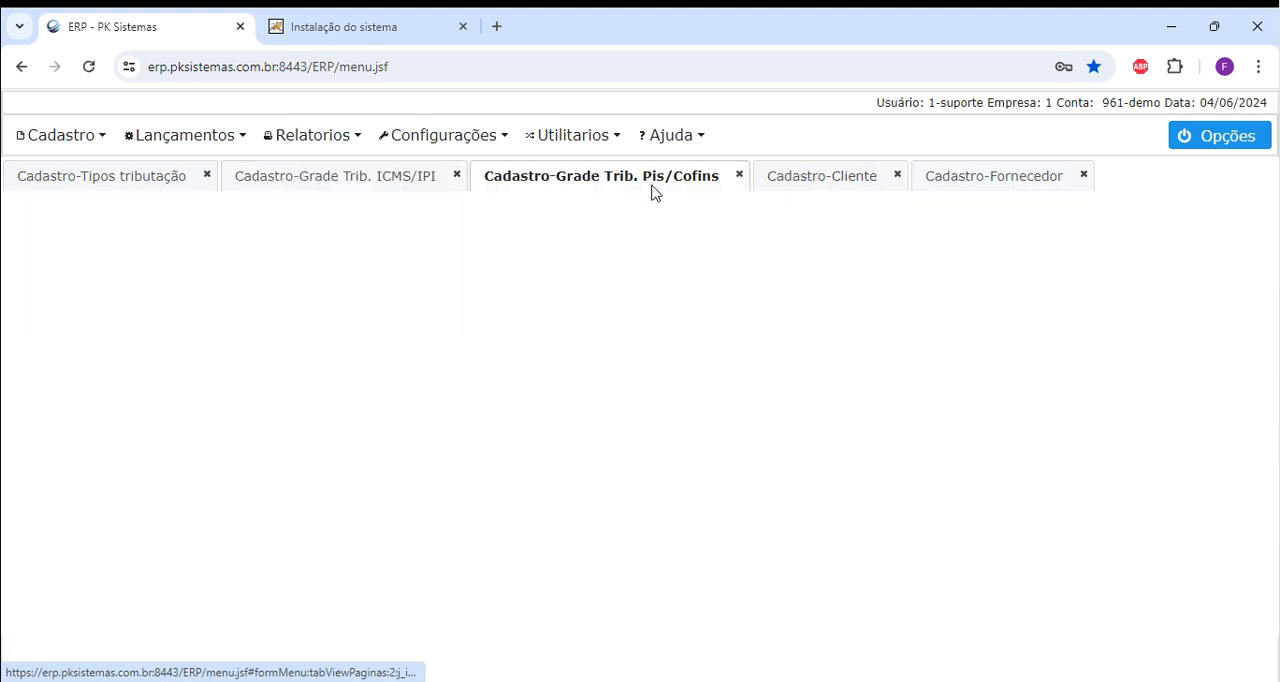
# Open the seventh client in the client register, examine its CPF and Tributação options, and return to the list.
pyautogui.click(823, 190)
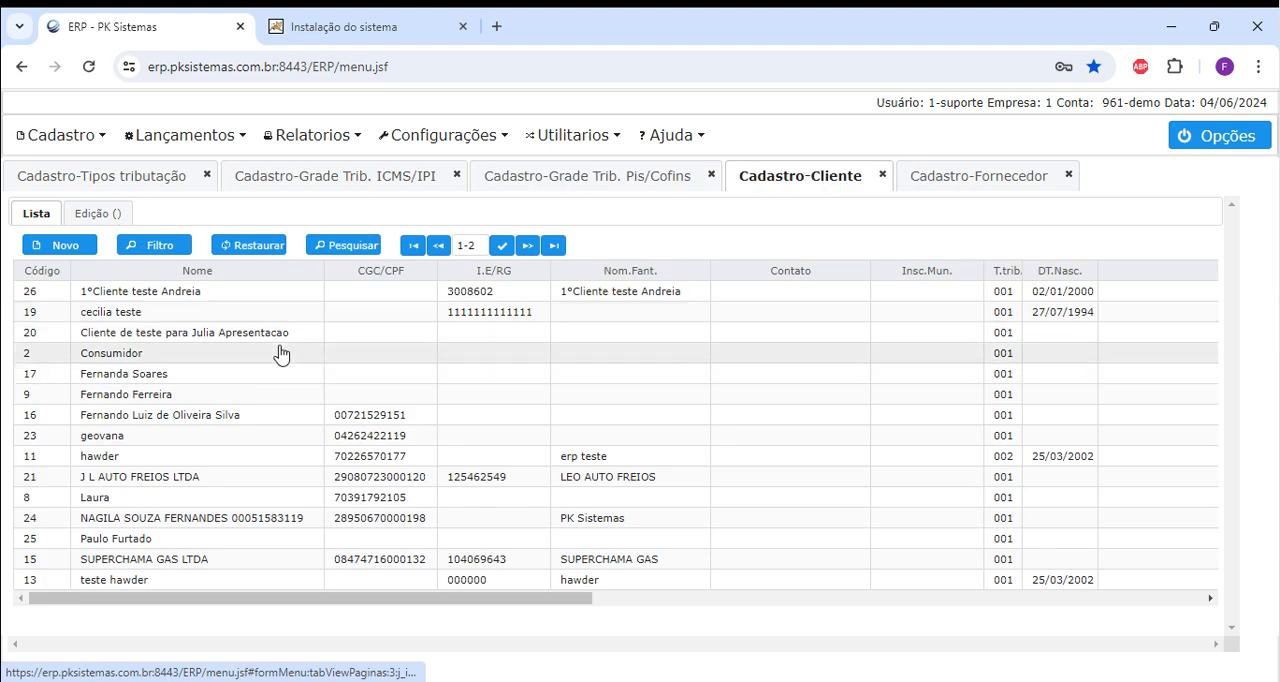
pyautogui.doubleClick(329, 420)
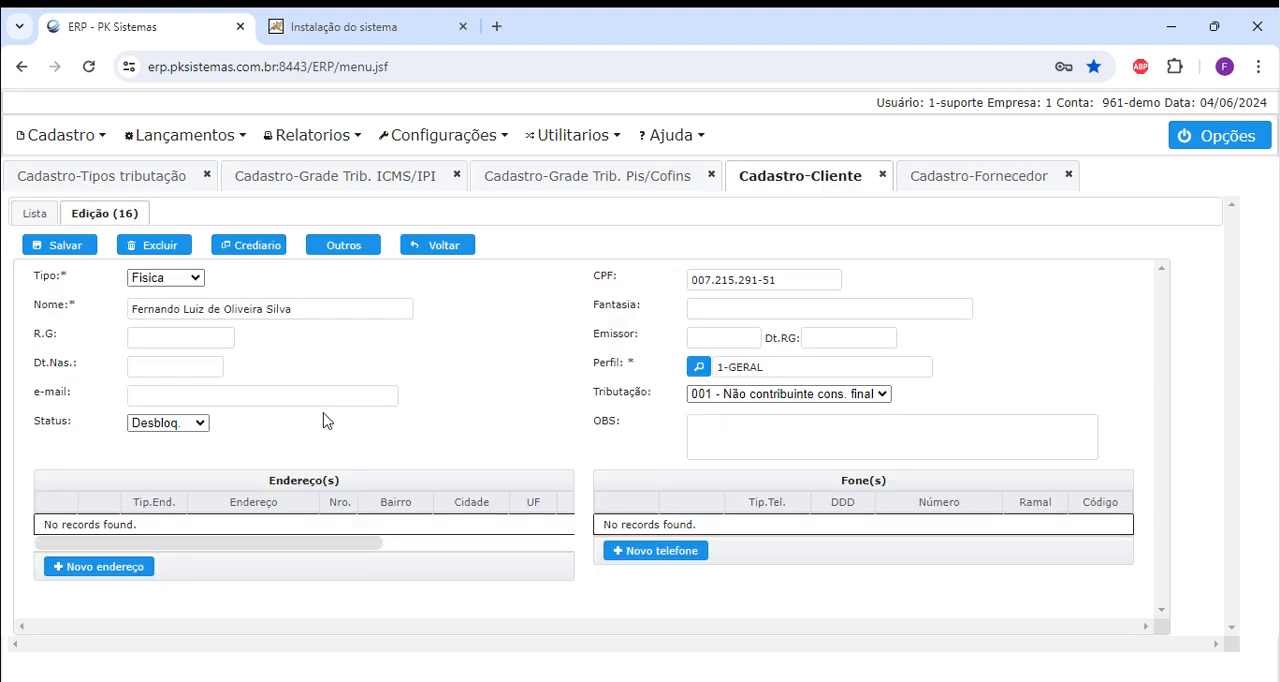
pyautogui.click(836, 398)
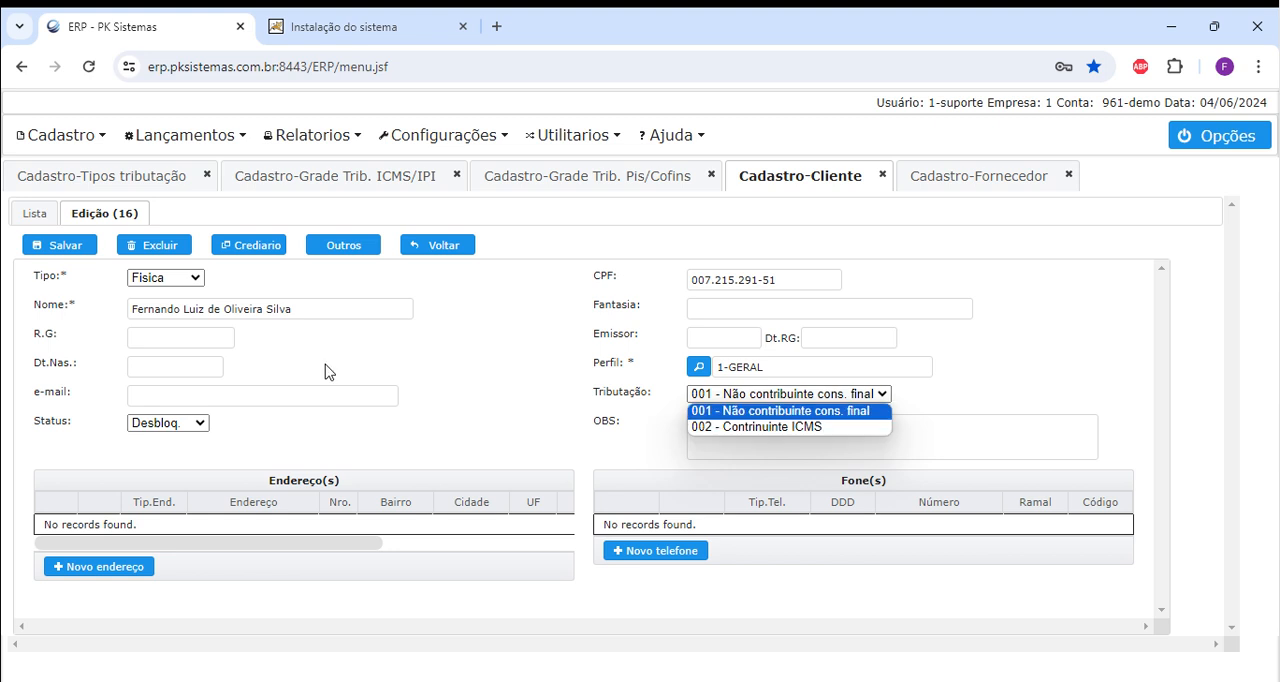
pyautogui.click(815, 412)
pyautogui.click(693, 280)
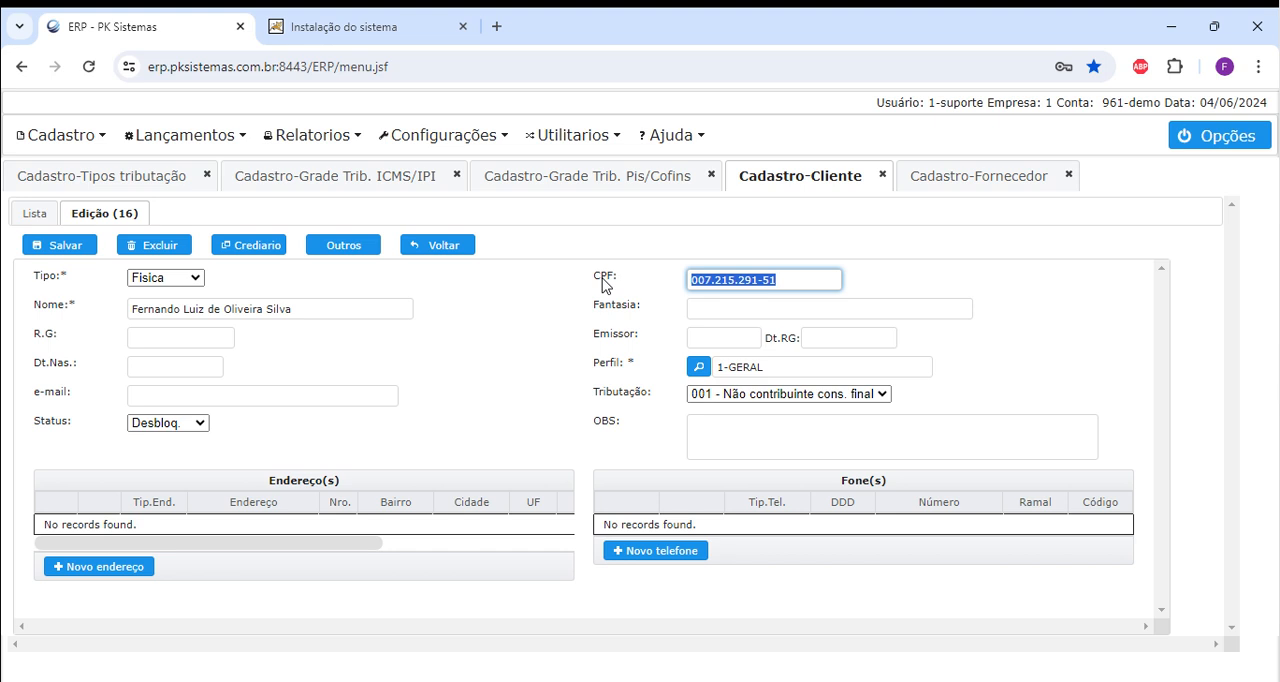
pyautogui.click(755, 397)
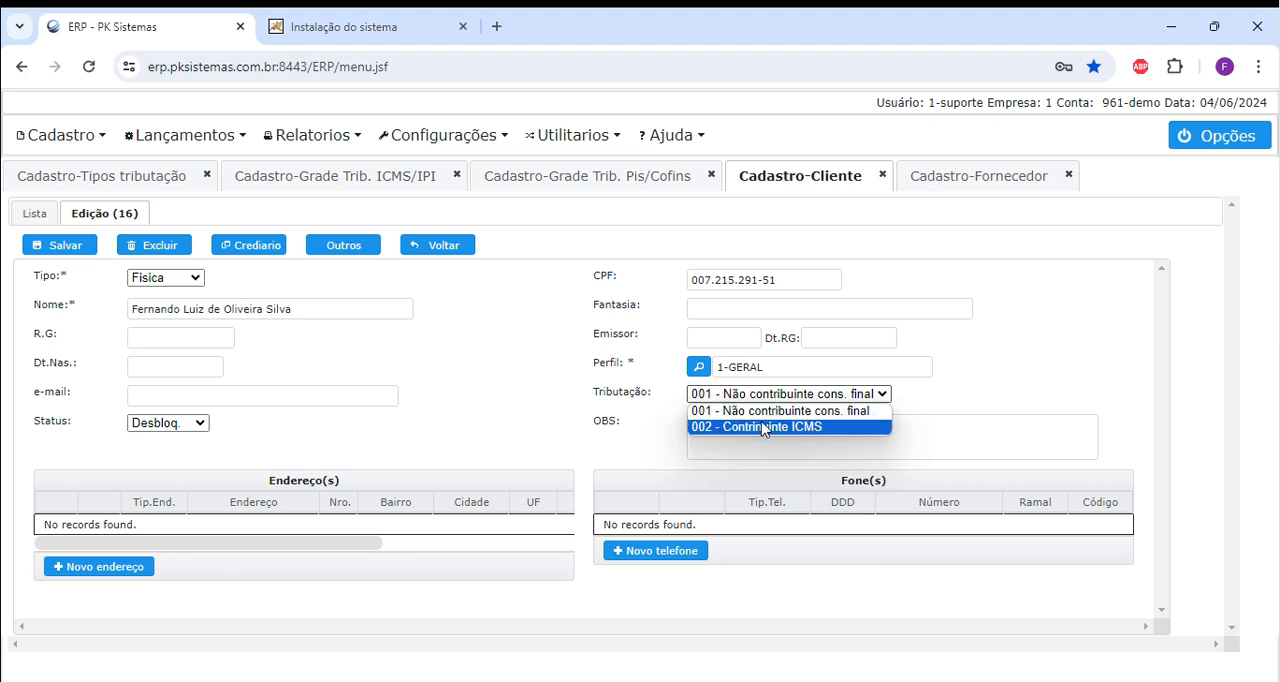
pyautogui.click(905, 394)
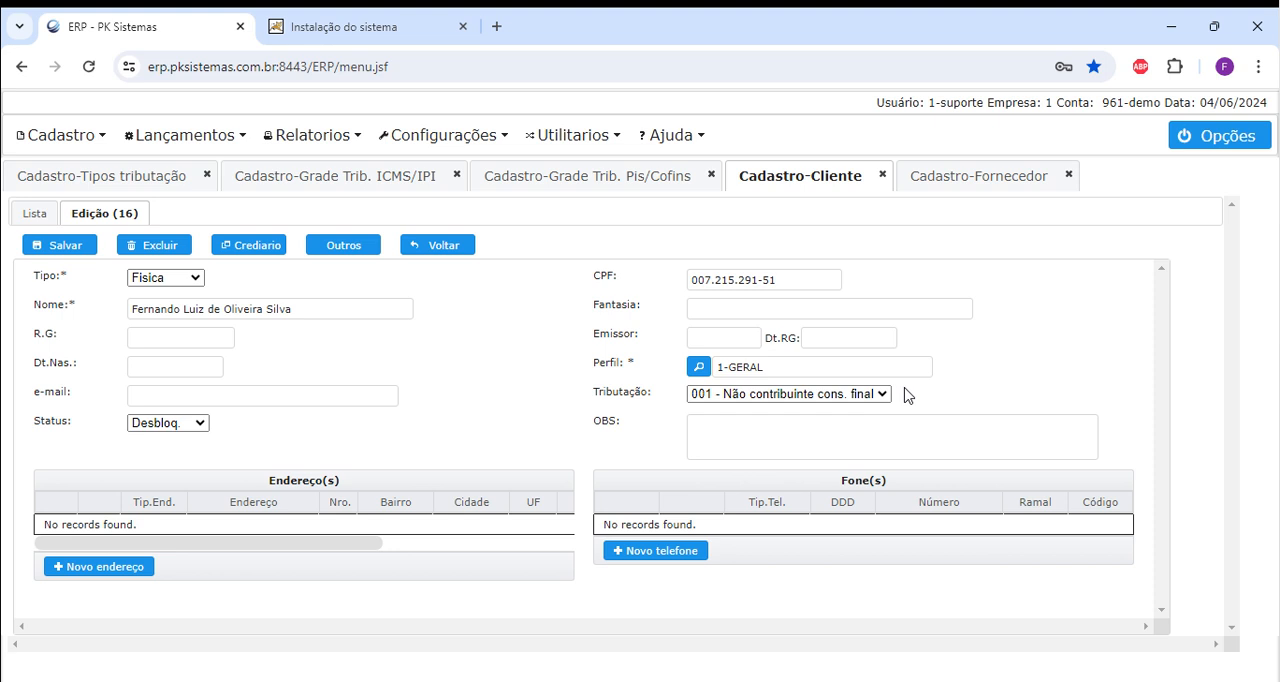
pyautogui.click(445, 247)
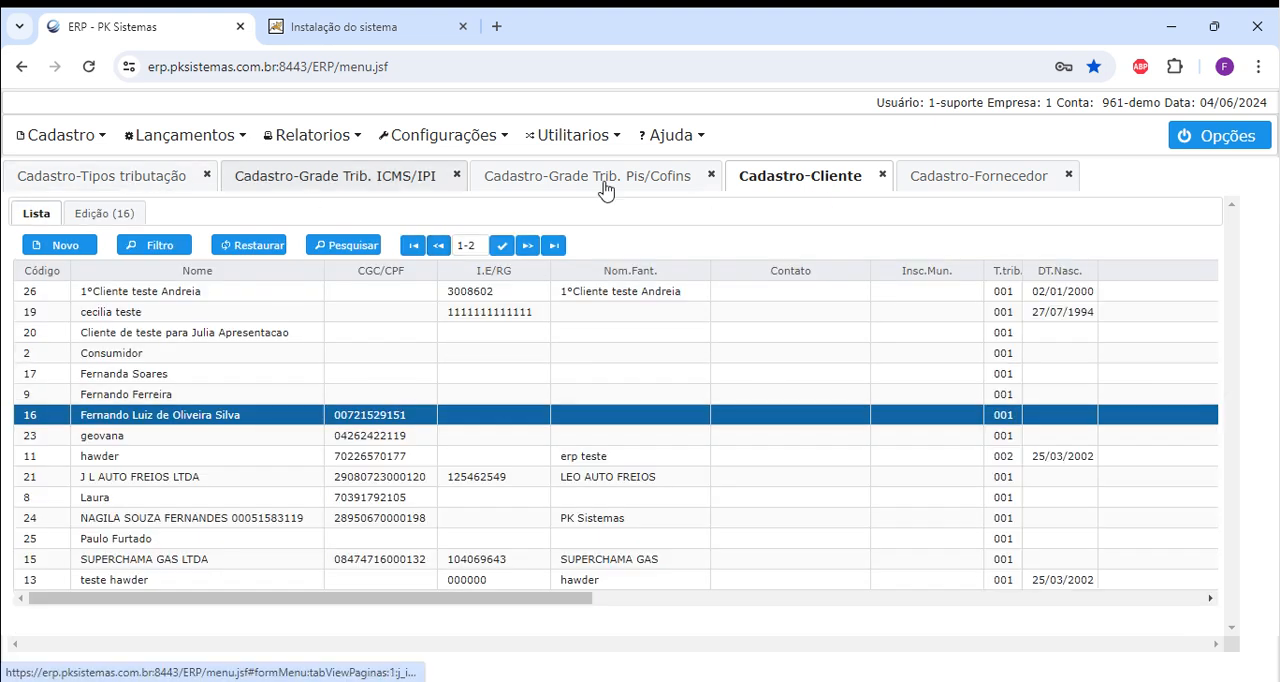
# Open the supplier Fornecedor do dia and examine its Tipo trib. options, keeping 001 - Não contribuinte cons. final.
pyautogui.click(1001, 190)
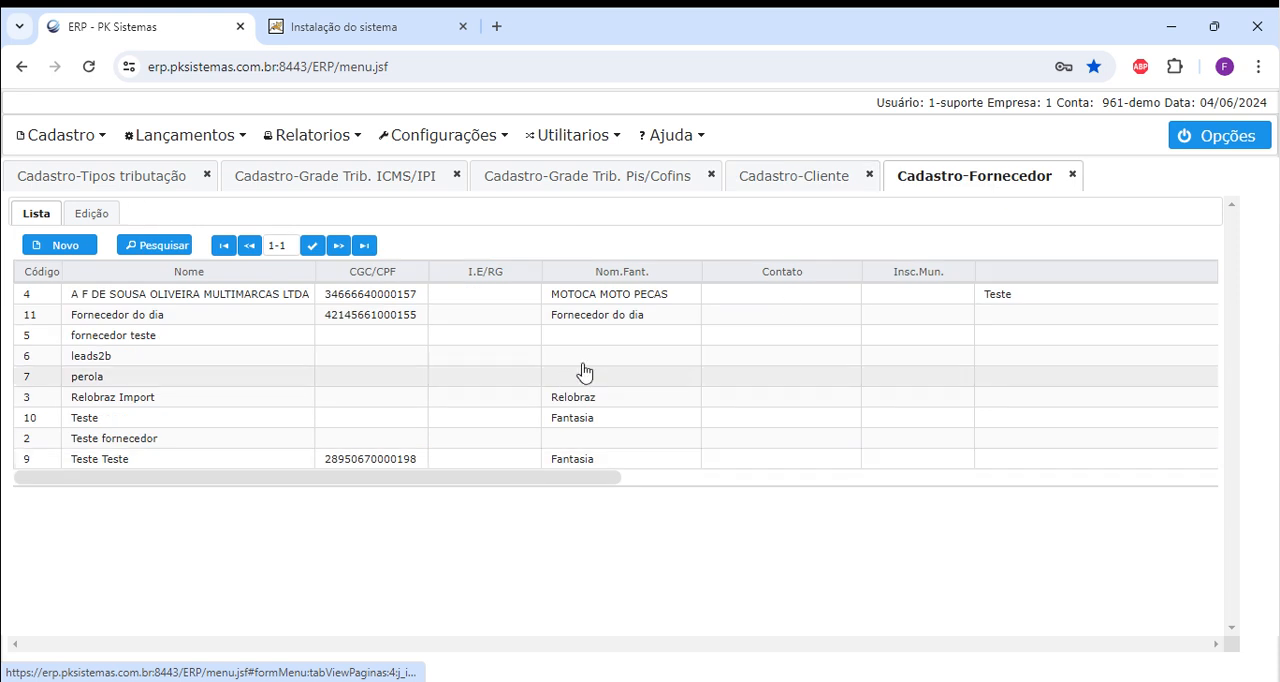
pyautogui.doubleClick(647, 322)
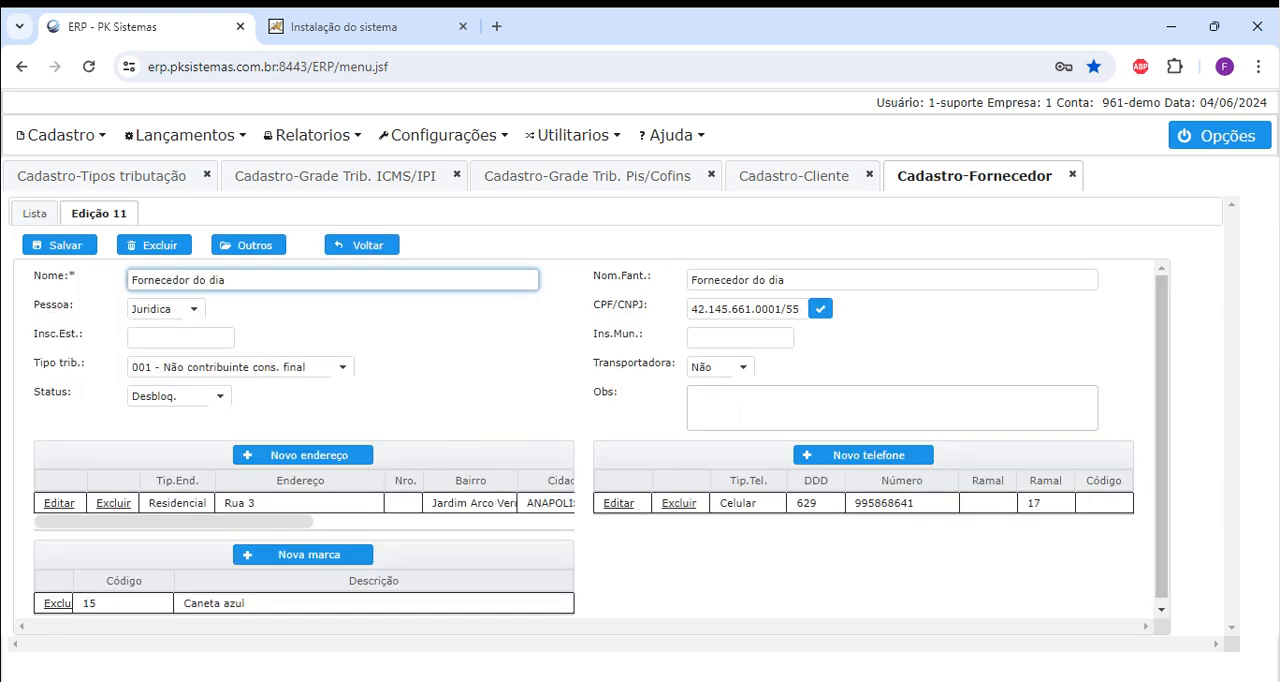
pyautogui.click(300, 369)
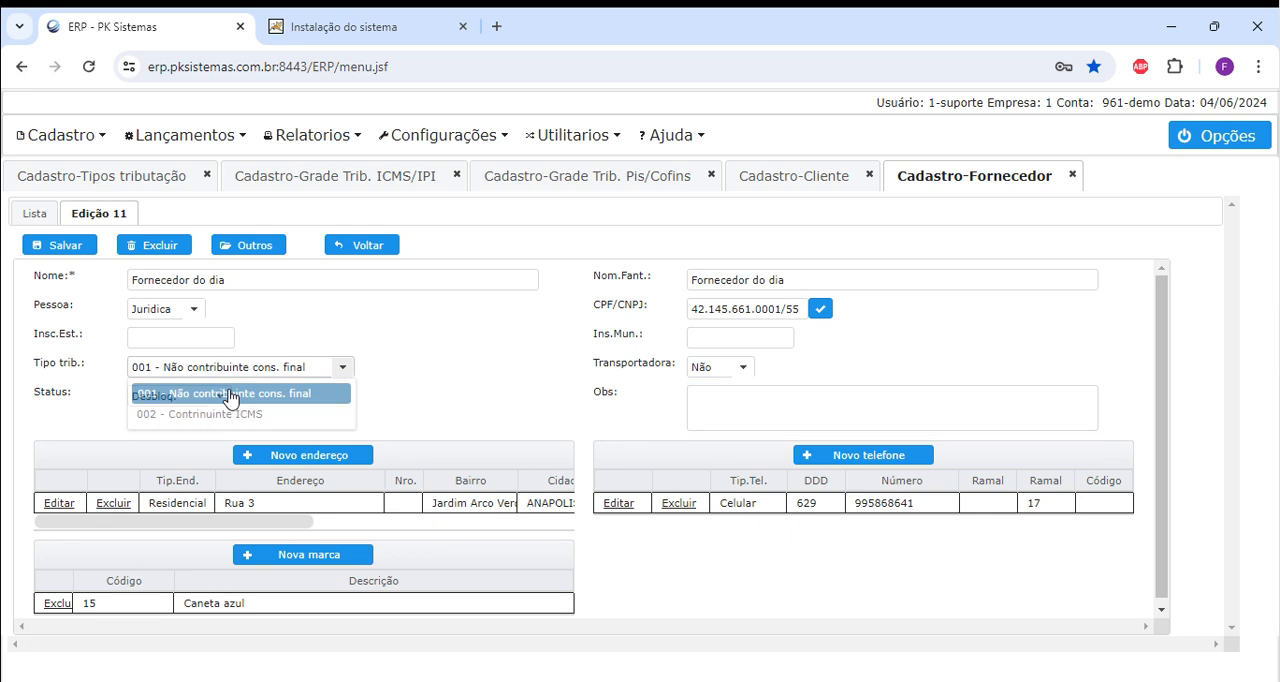
pyautogui.click(230, 395)
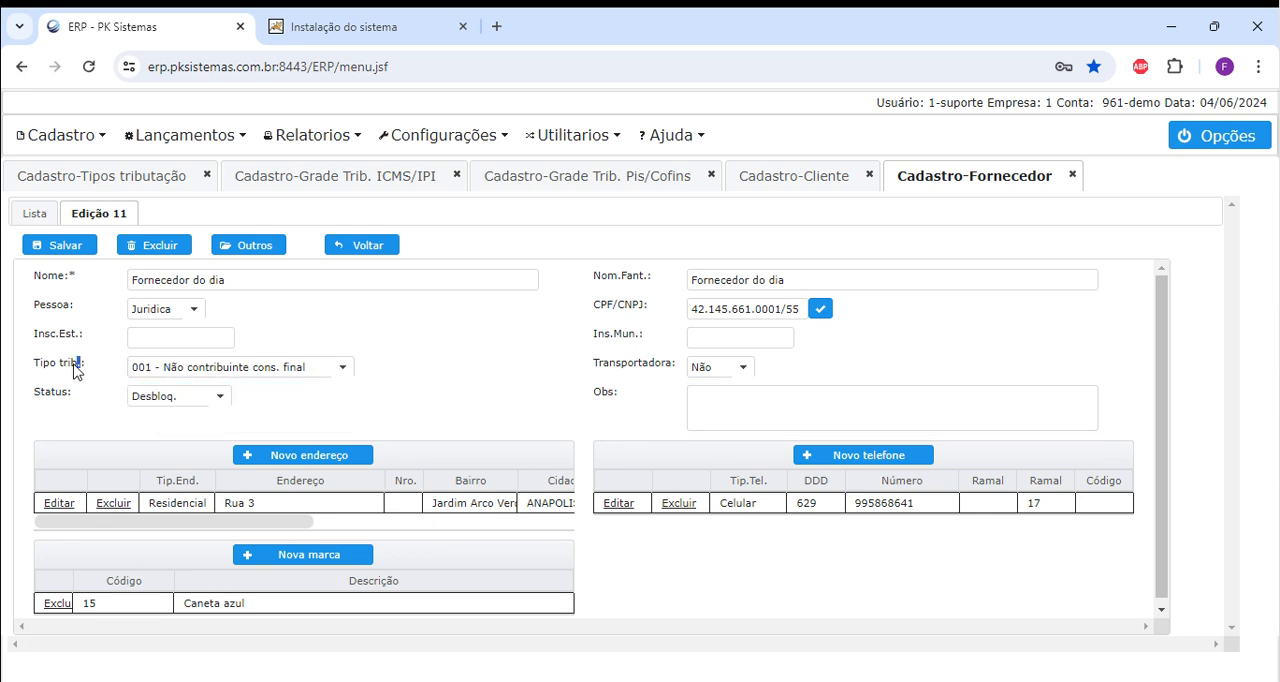
pyautogui.click(300, 369)
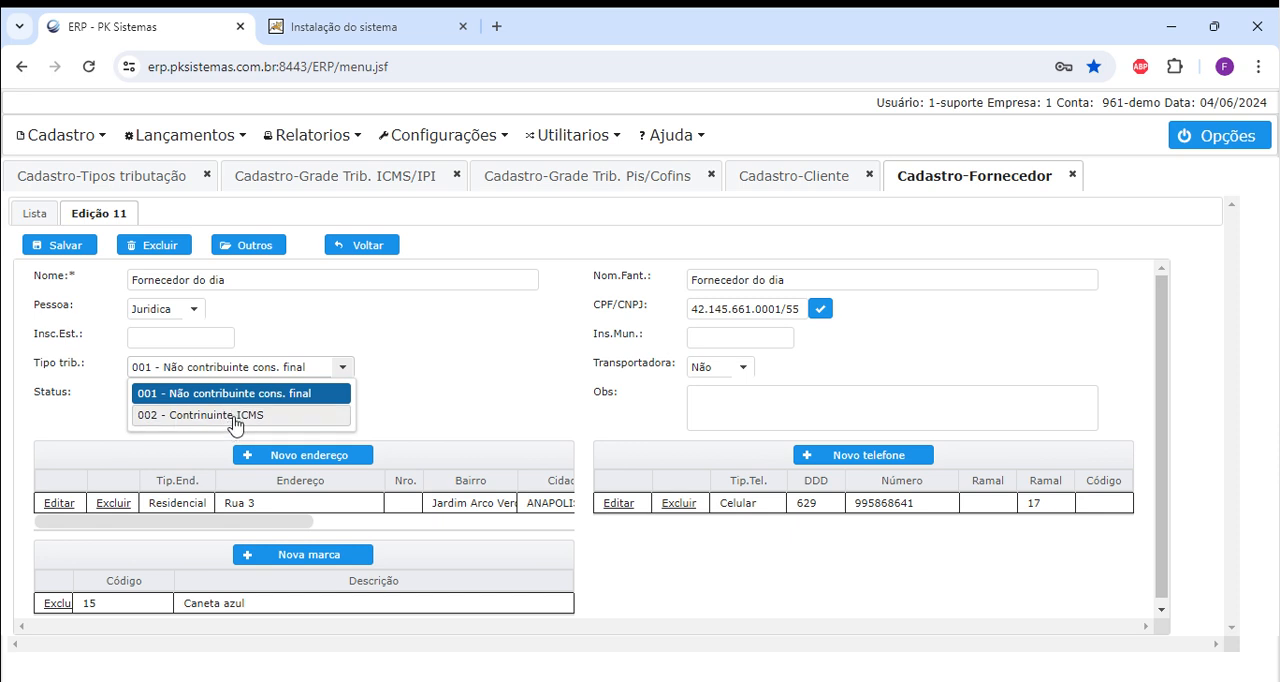
pyautogui.click(692, 402)
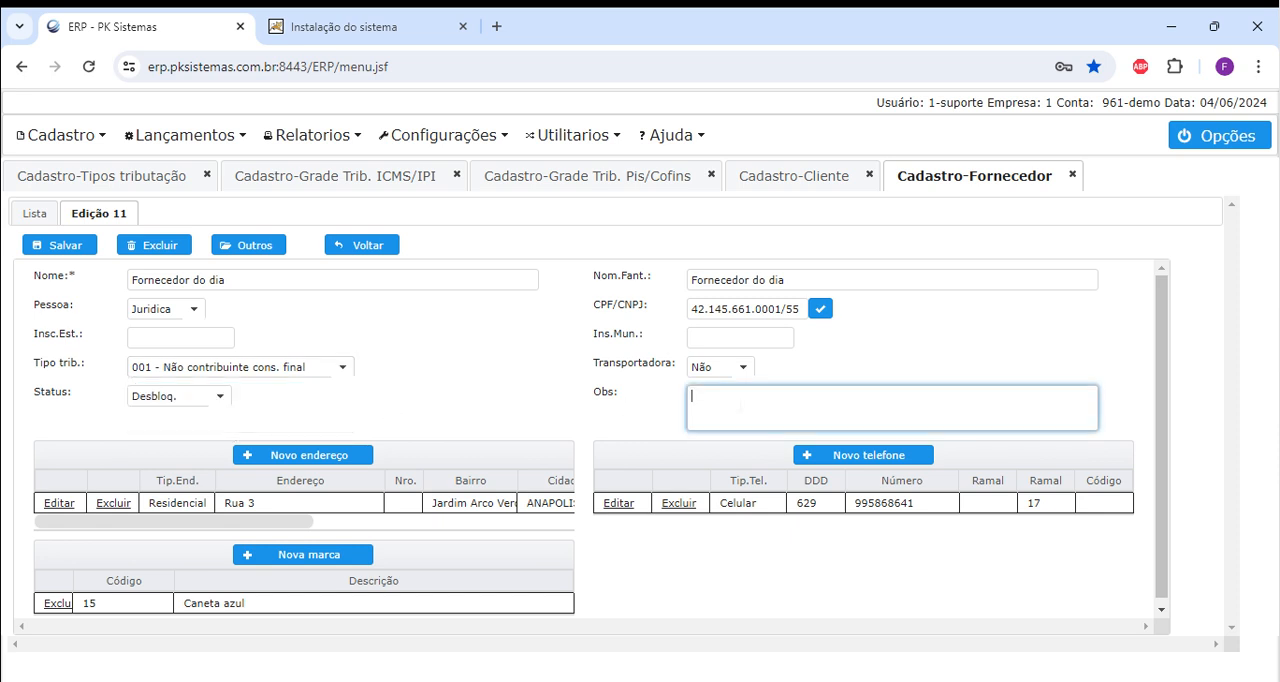
# Try both Tipo trib. options on the supplier Fornecedor do dia, ending on 002 - Contrinuinte ICMS.
pyautogui.click(330, 372)
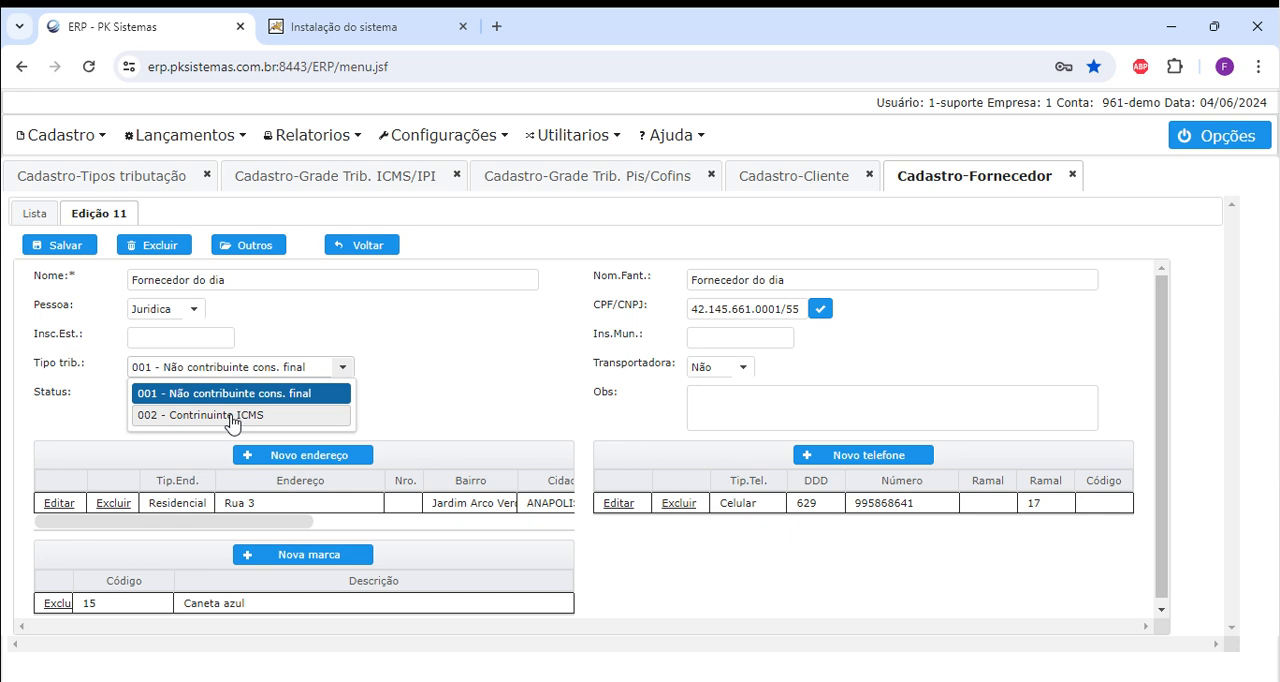
pyautogui.click(231, 416)
pyautogui.click(287, 367)
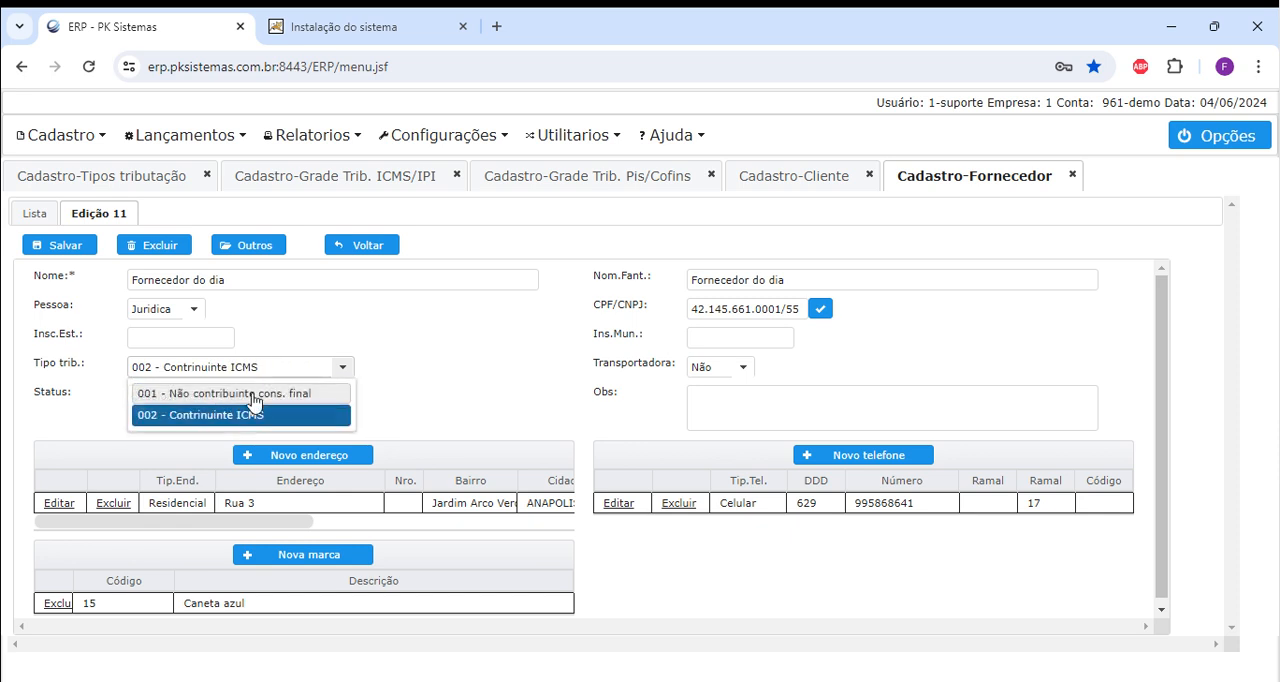
pyautogui.click(252, 395)
pyautogui.click(342, 368)
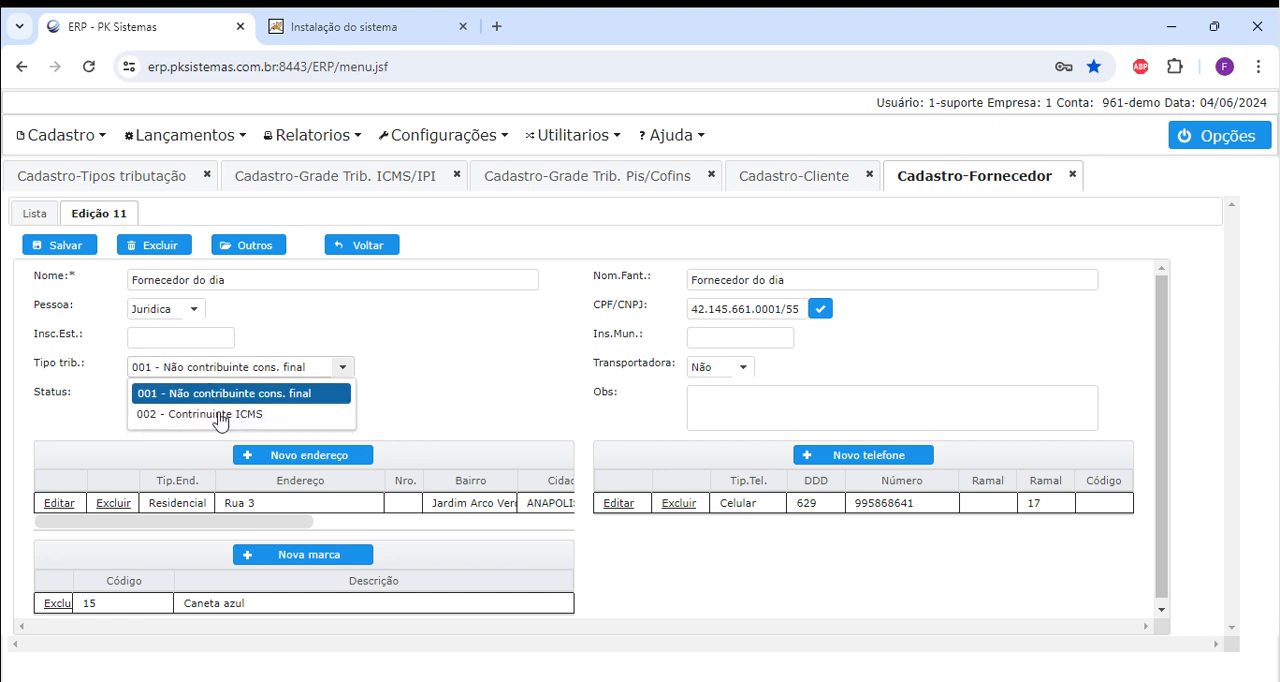
pyautogui.click(224, 415)
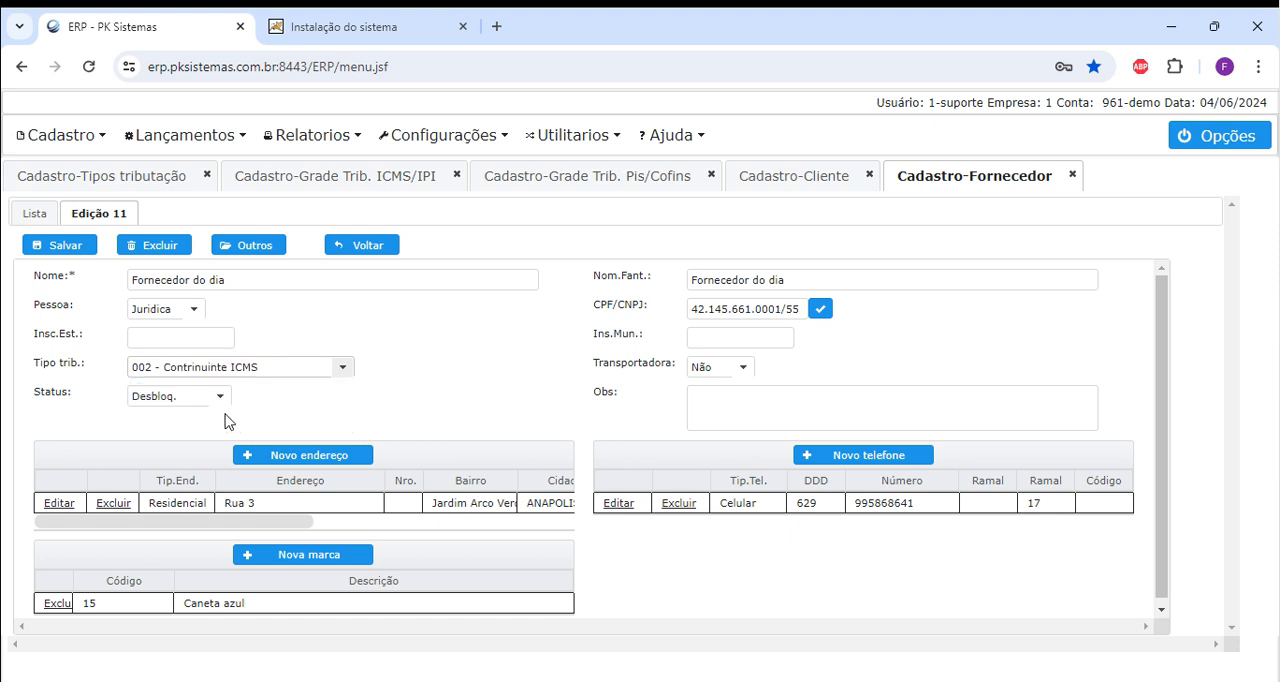
pyautogui.click(342, 367)
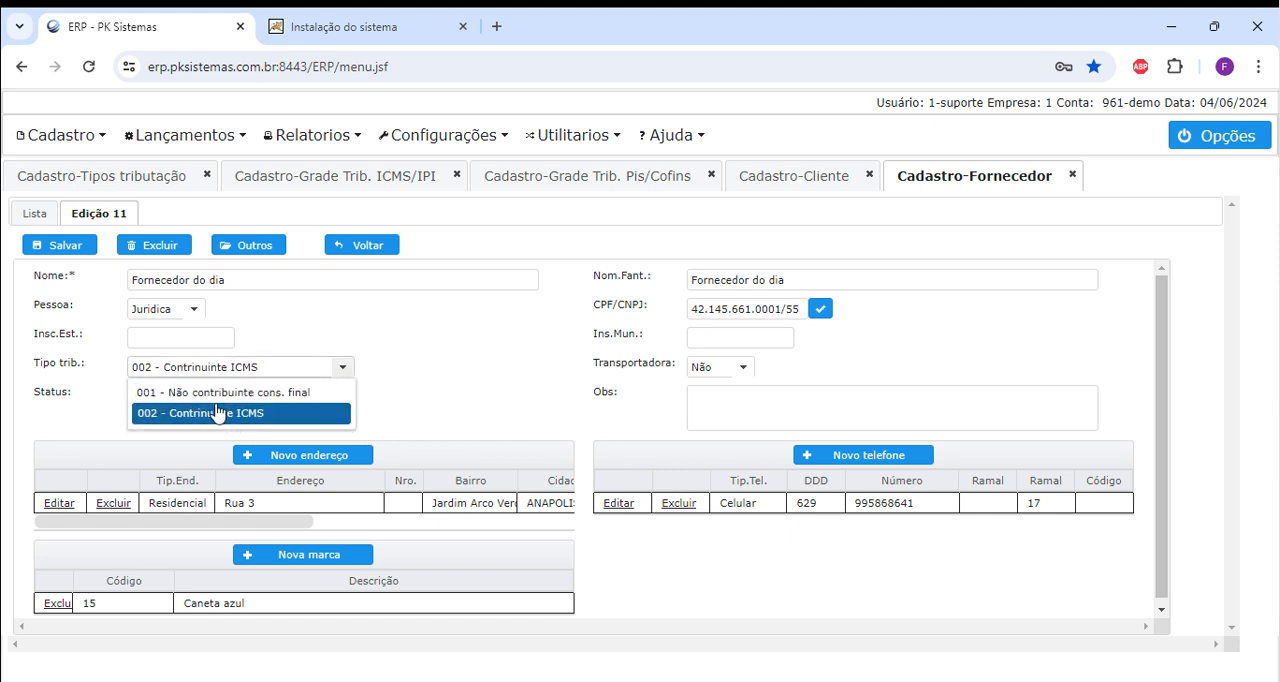
pyautogui.click(221, 415)
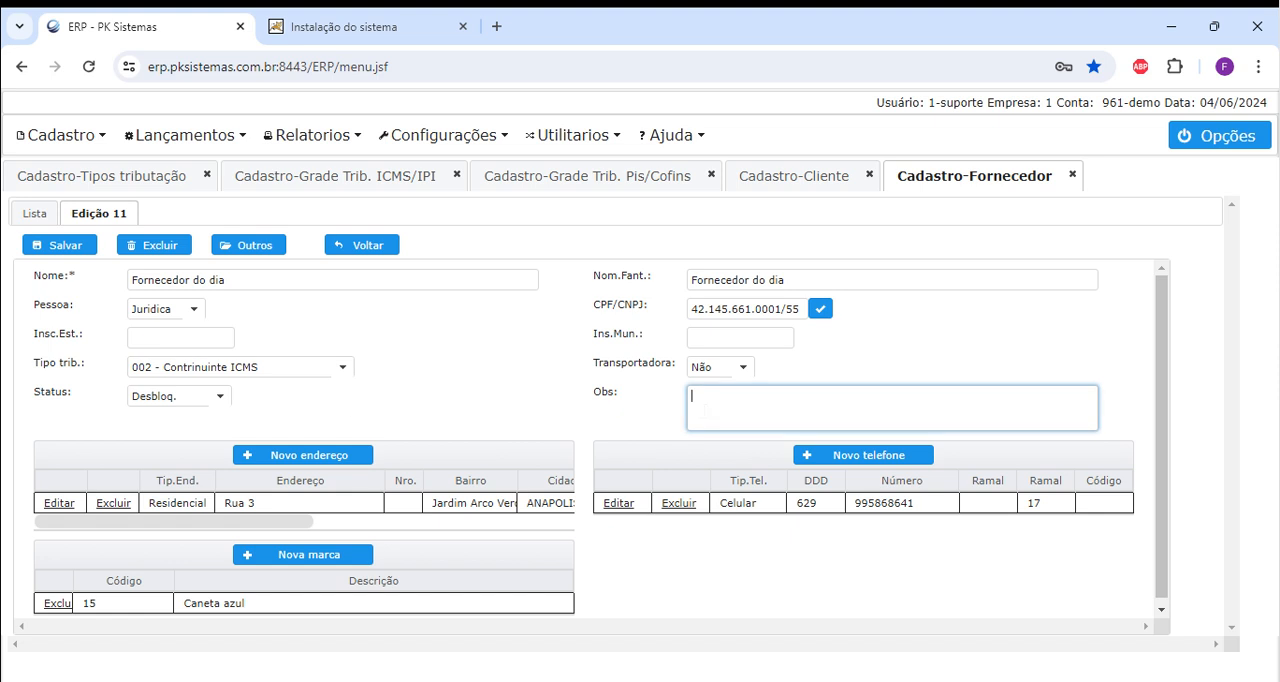
# Switch the supplier's Tipo trib. to 001 - Não contribuinte cons. final, back to 002 - Contrinuinte ICMS, and return to the list without saving.
pyautogui.click(243, 367)
pyautogui.click(240, 395)
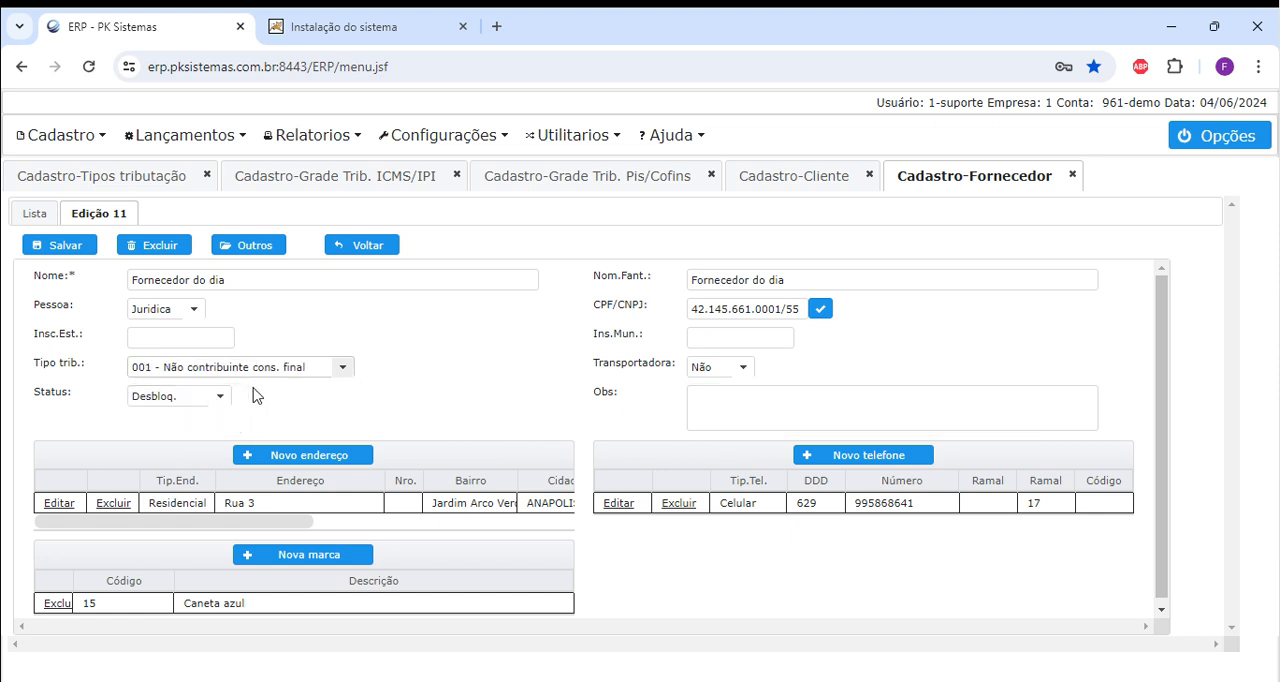
pyautogui.click(690, 395)
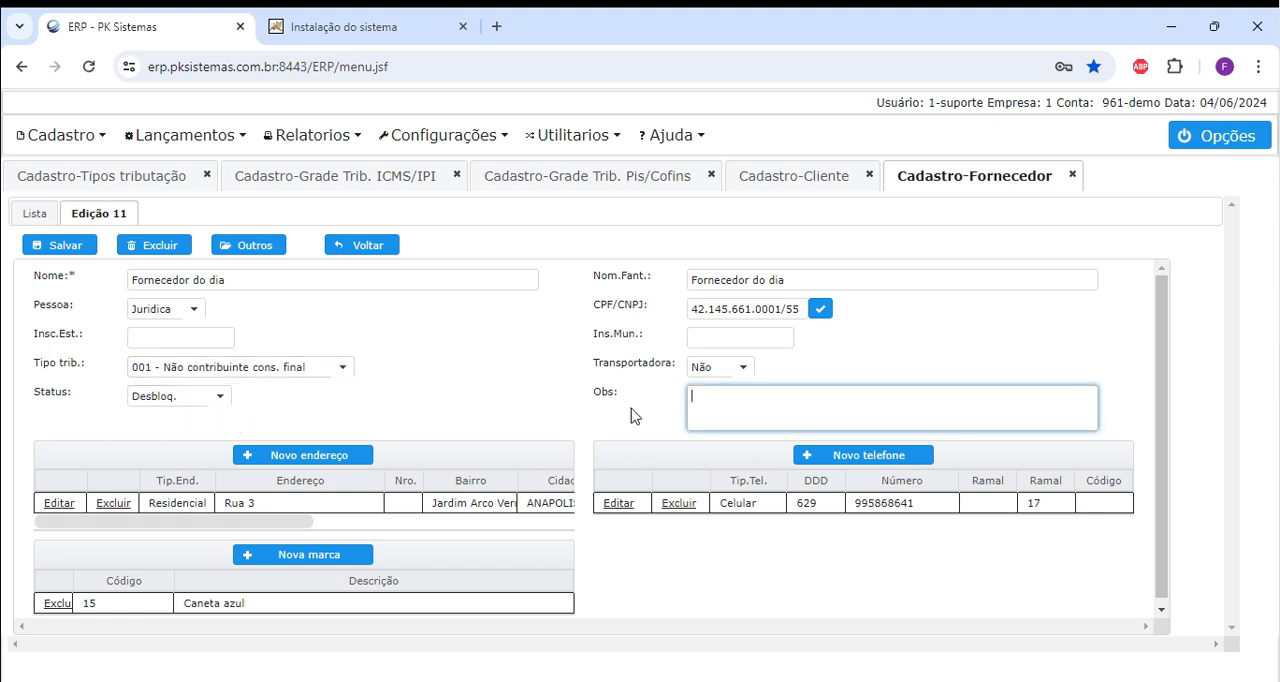
pyautogui.click(338, 369)
pyautogui.click(224, 419)
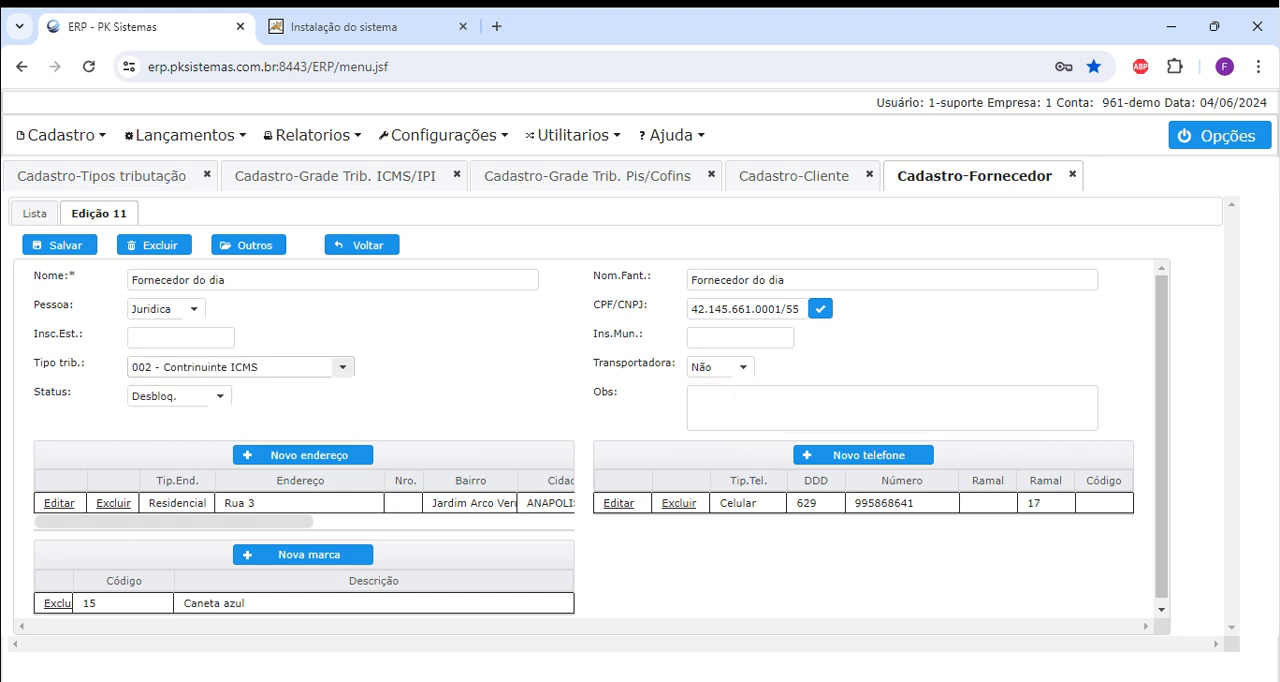
pyautogui.click(368, 246)
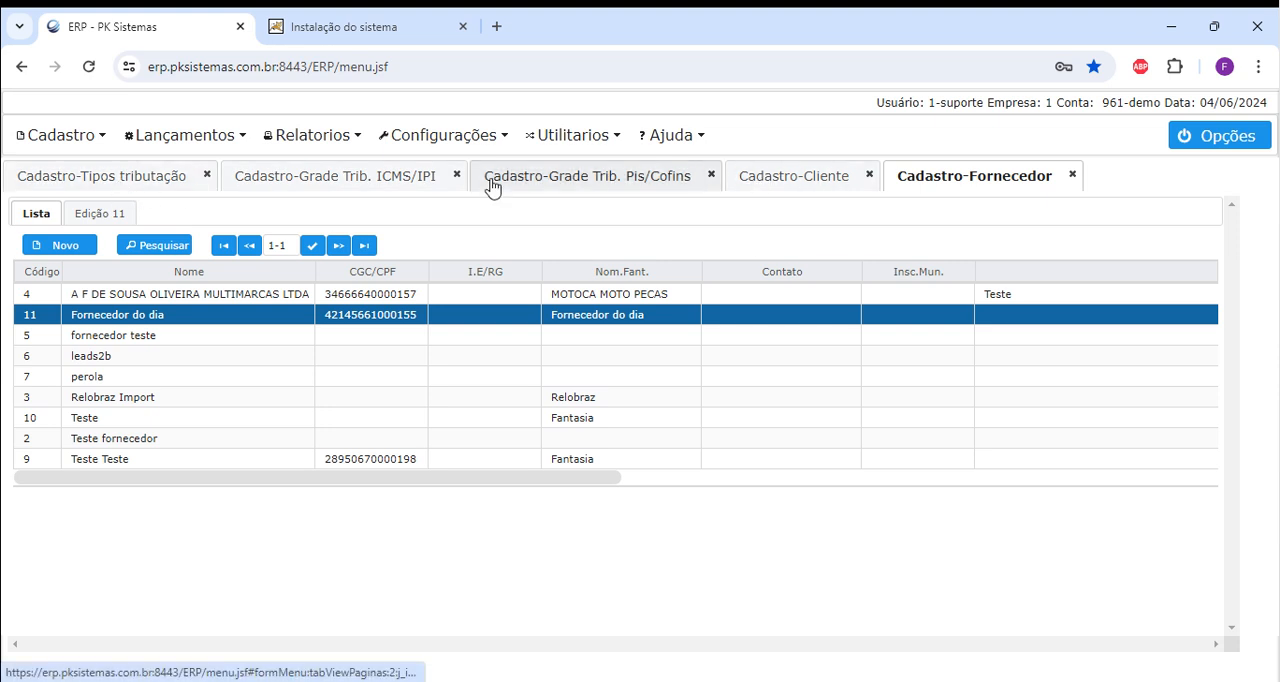
# Open item 1 of the ICMS/IPI grid Ent. 090. Sai. 0102 and examine its identifier section.
pyautogui.click(287, 180)
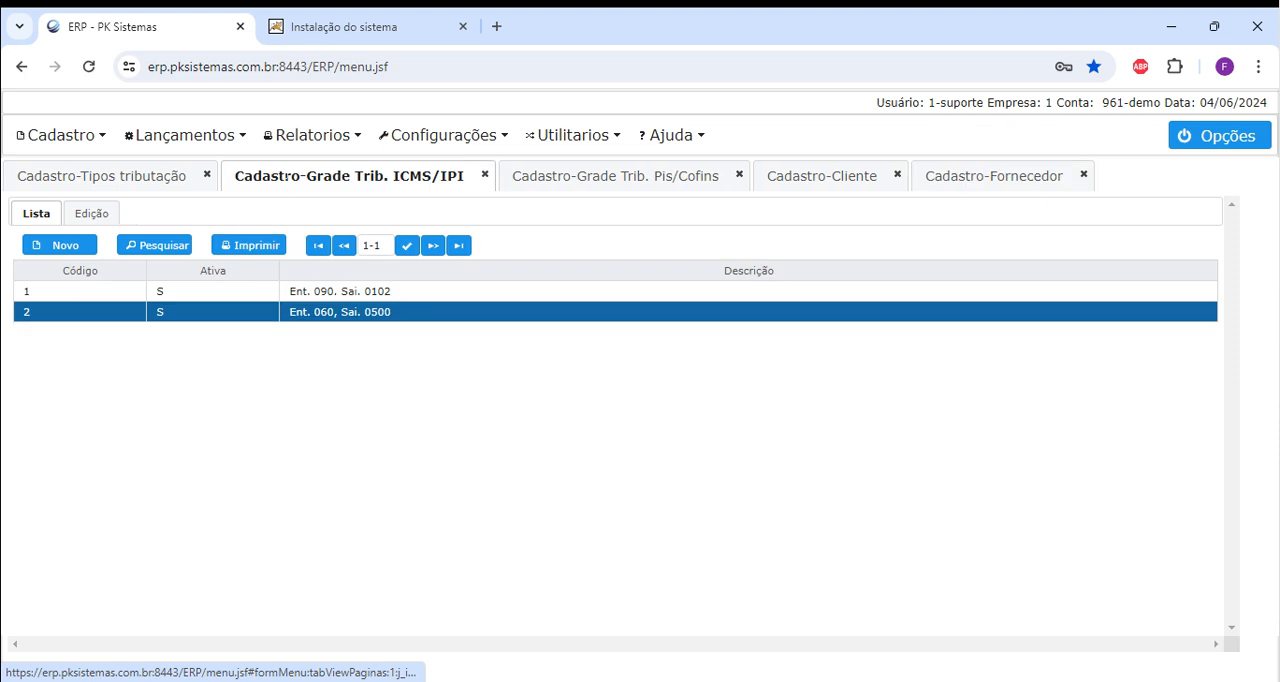
pyautogui.doubleClick(350, 291)
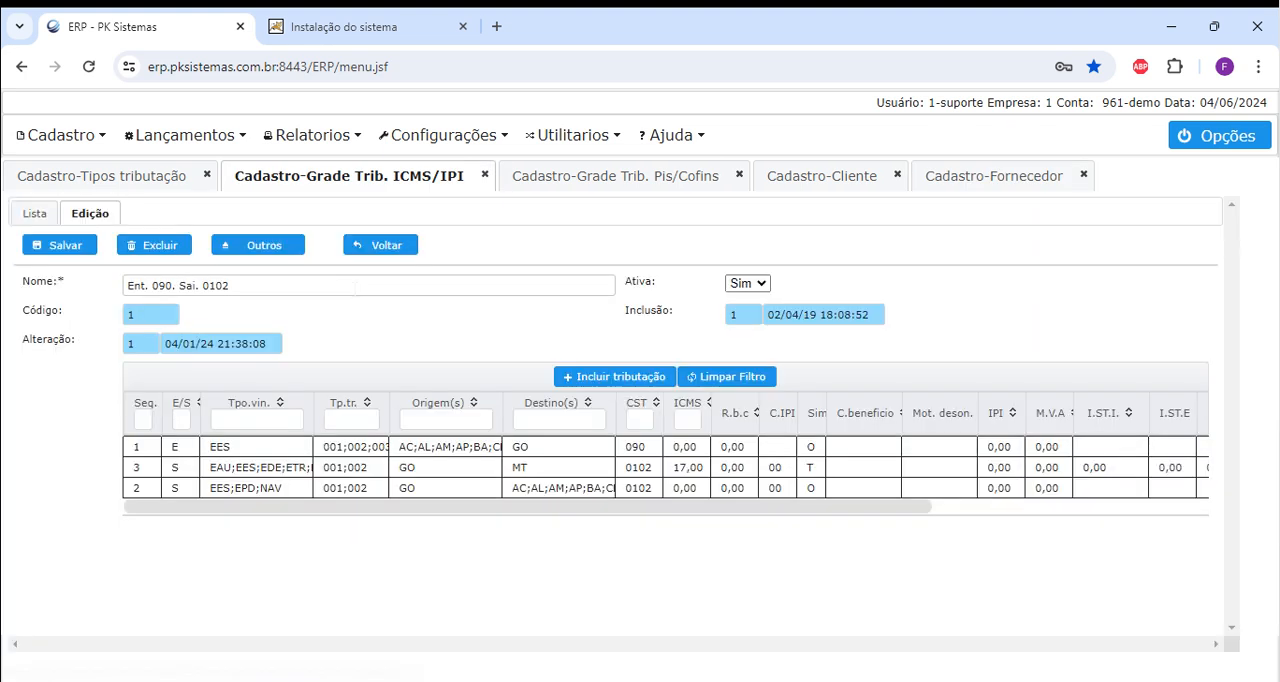
pyautogui.doubleClick(340, 456)
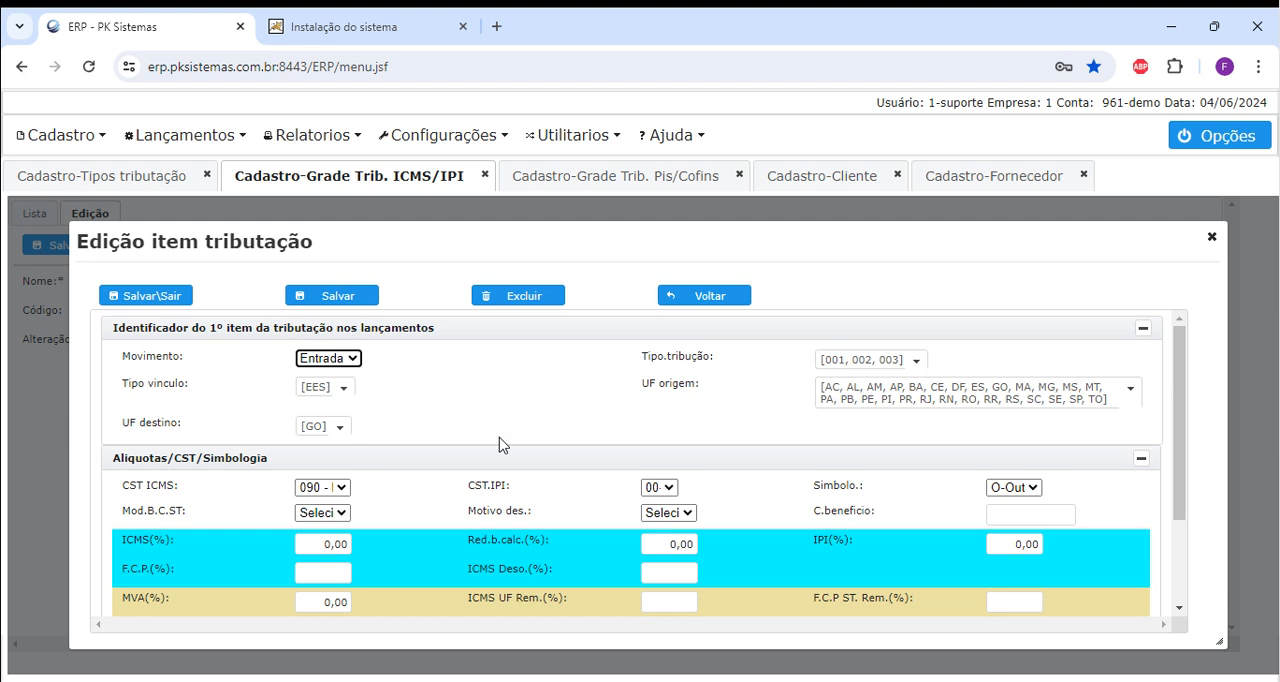
pyautogui.tripleClick(152, 327)
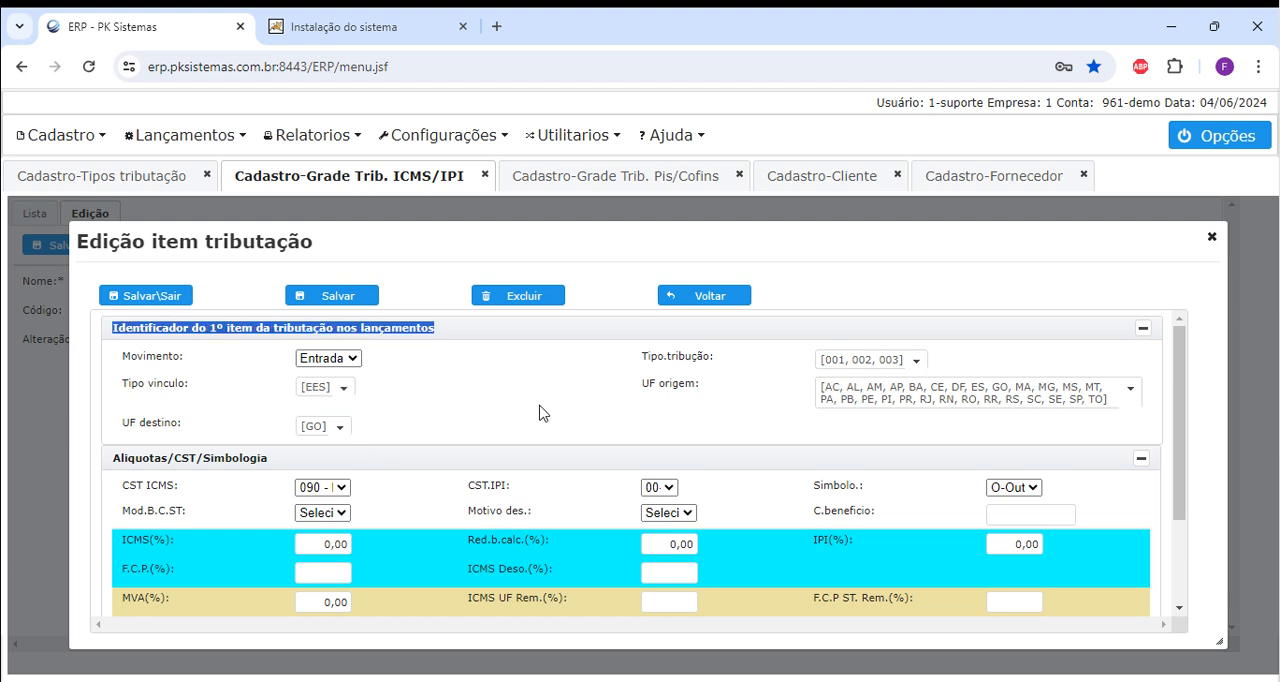
# Try limiting item 1's Tipo.tribução to 002 - Contrinuinte ICMS, and leave the item without saving.
pyautogui.click(916, 361)
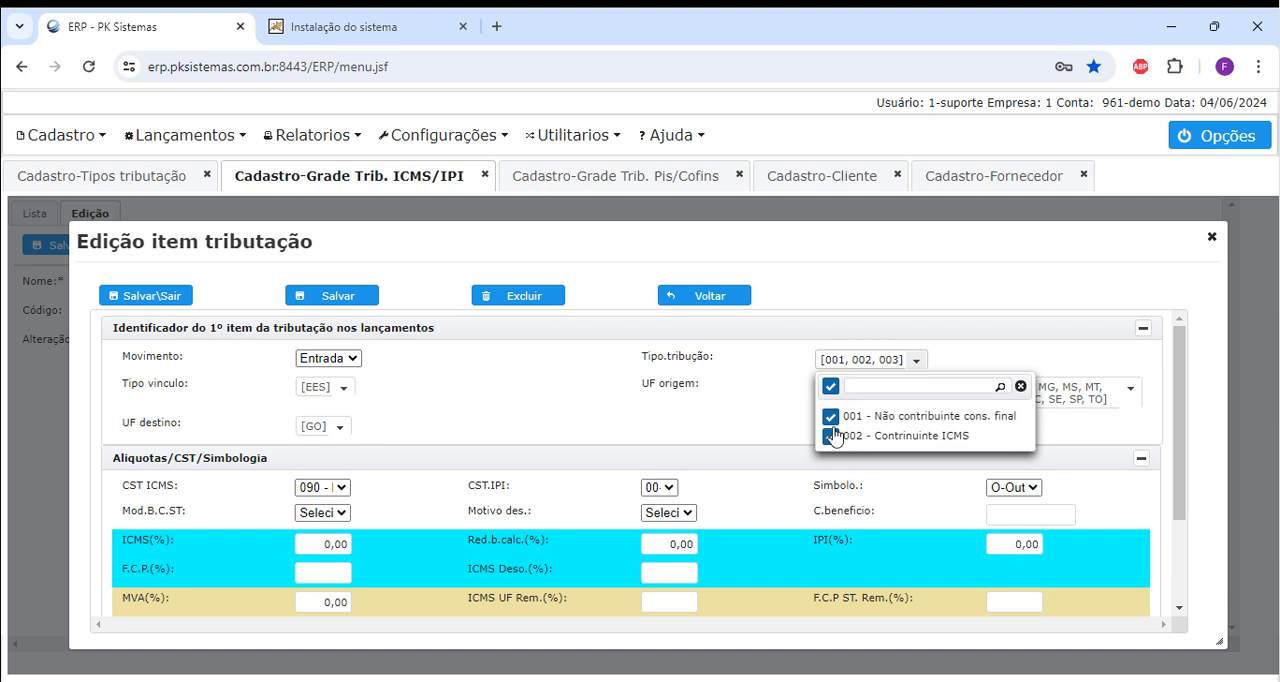
pyautogui.click(841, 390)
pyautogui.click(841, 390)
pyautogui.click(831, 417)
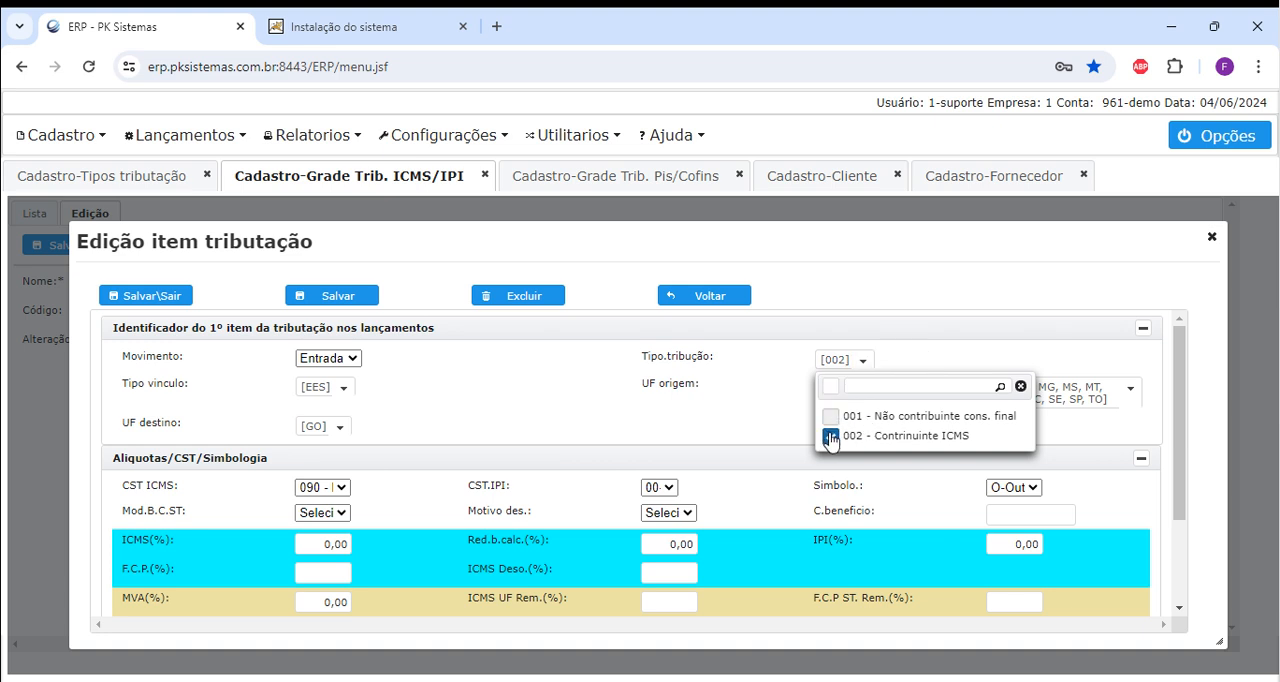
pyautogui.click(620, 414)
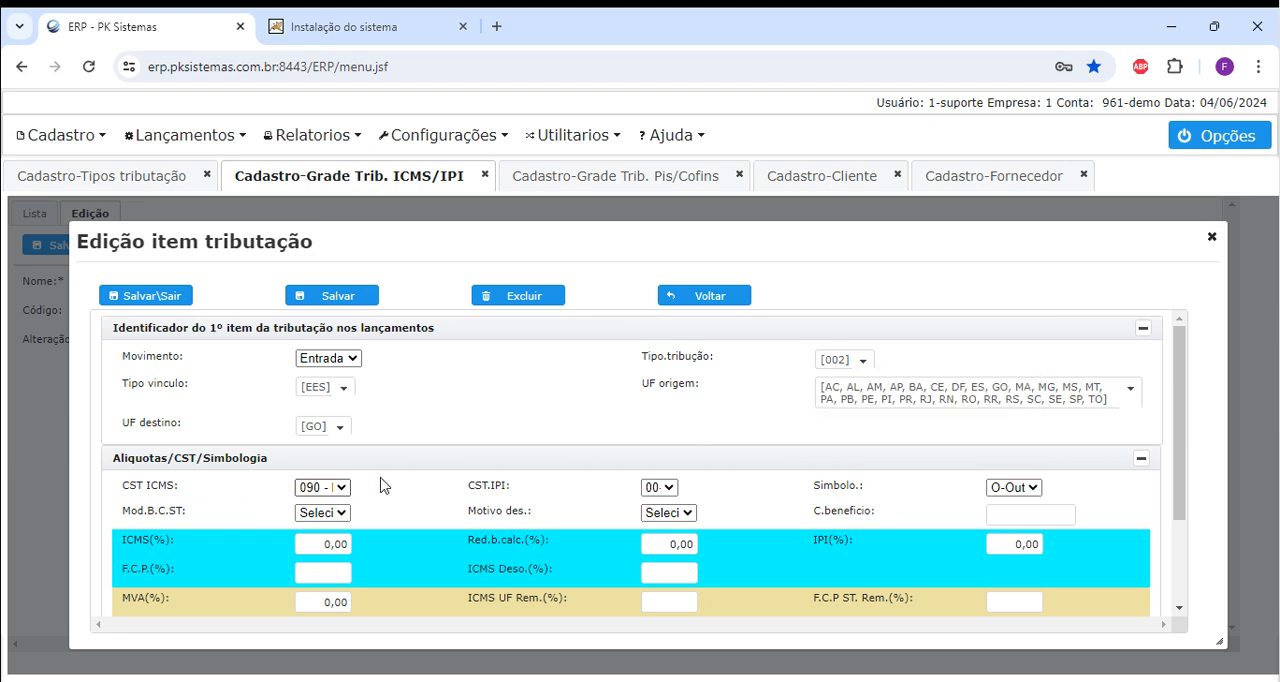
pyautogui.click(863, 360)
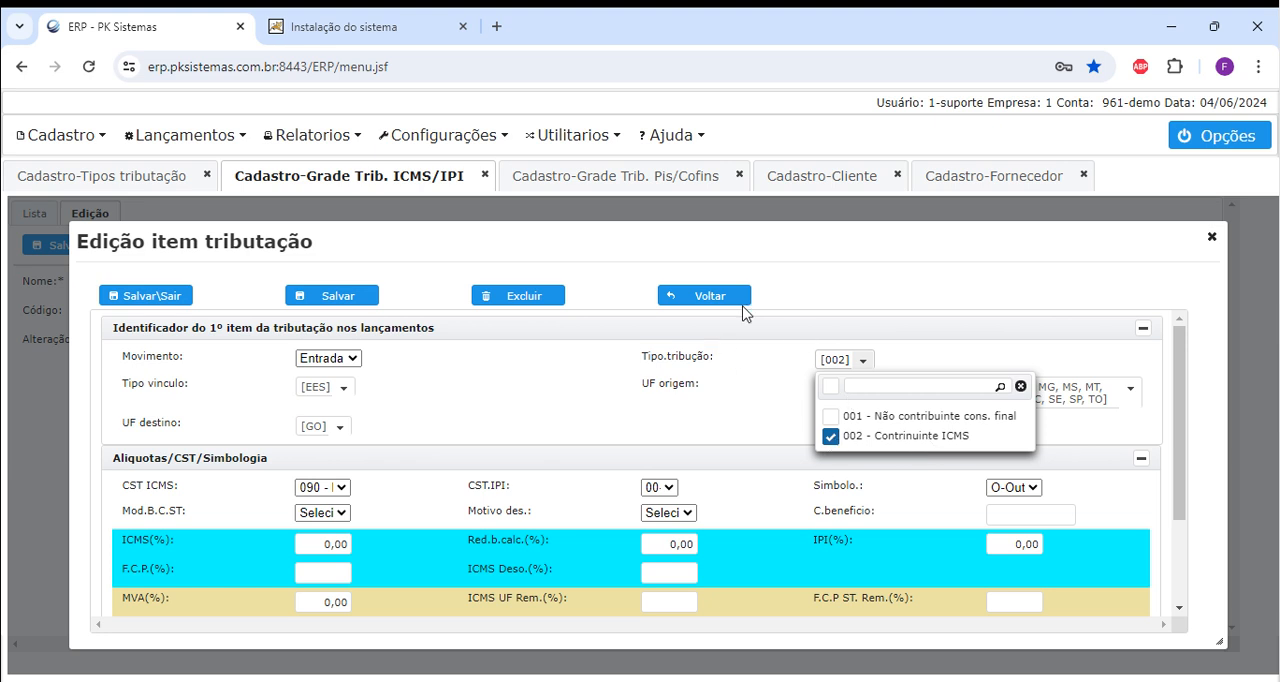
pyautogui.click(705, 295)
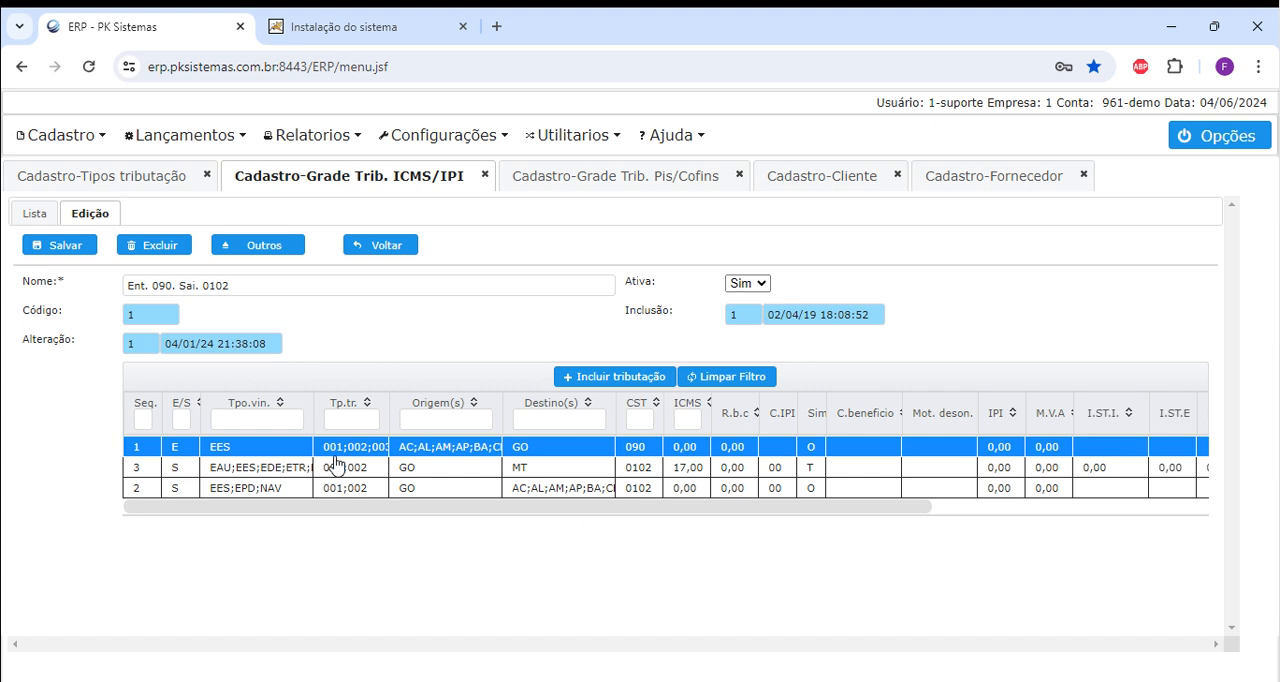
# Reopen item 1, examine its Tipo.tribução selection, and return to the list of ICMS/IPI grids.
pyautogui.doubleClick(438, 456)
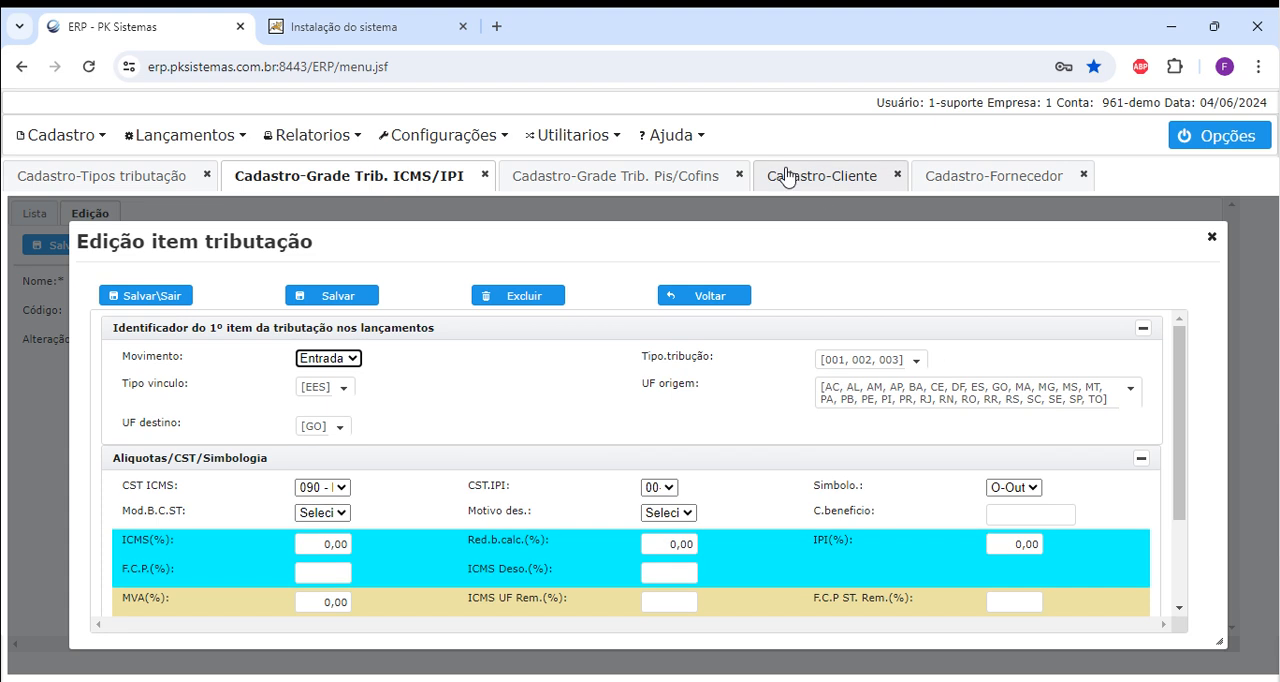
pyautogui.click(917, 360)
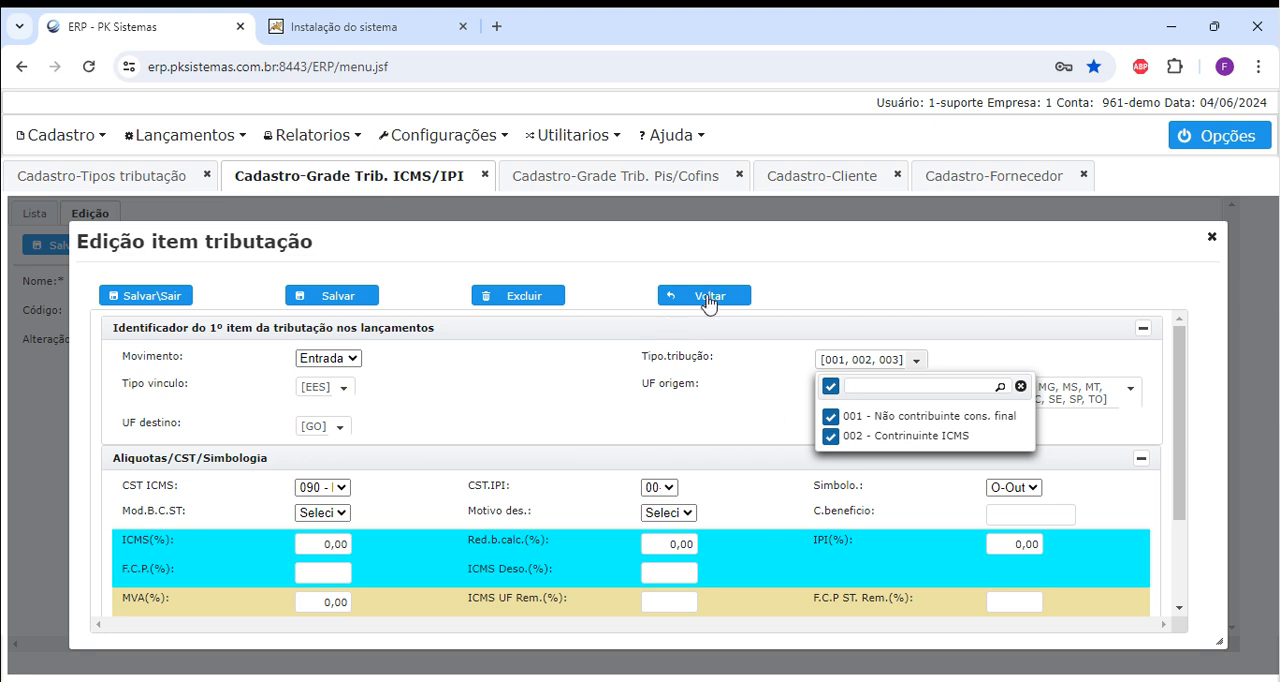
pyautogui.click(706, 298)
pyautogui.click(388, 252)
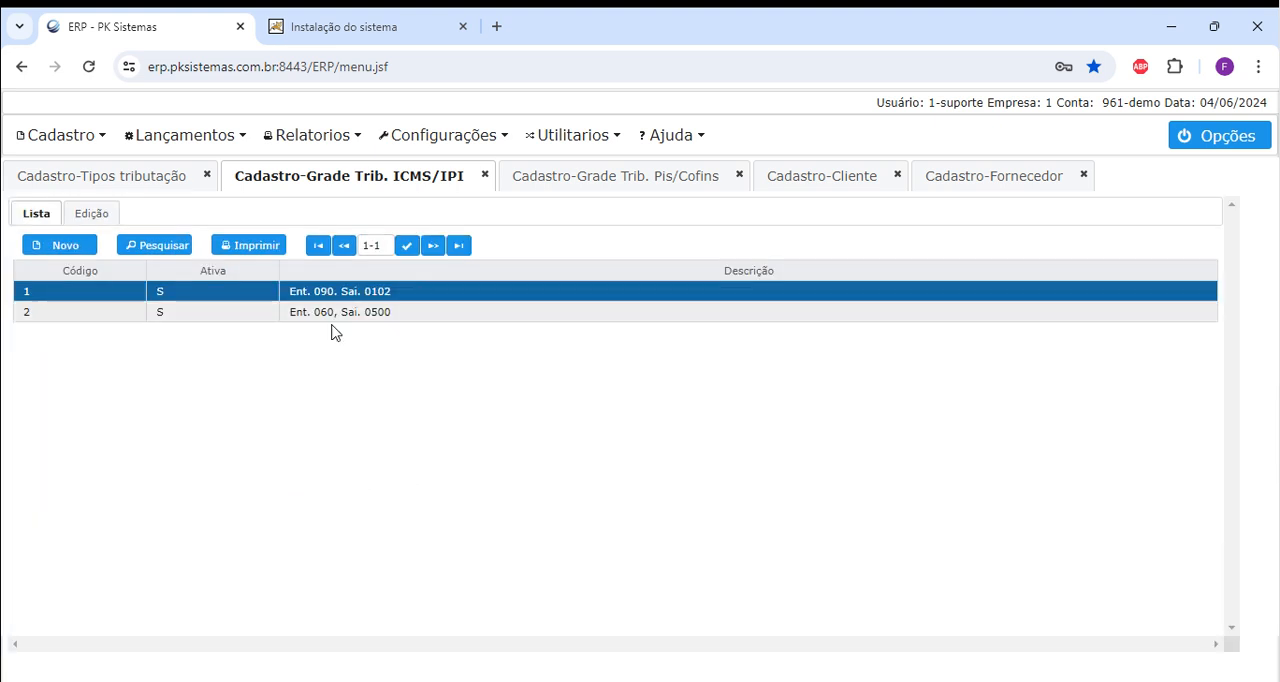
# Examine the tax items of the grids Ent. 060, Sai. 0500 and Ent. 090. Sai. 0102, returning to the list.
pyautogui.doubleClick(358, 314)
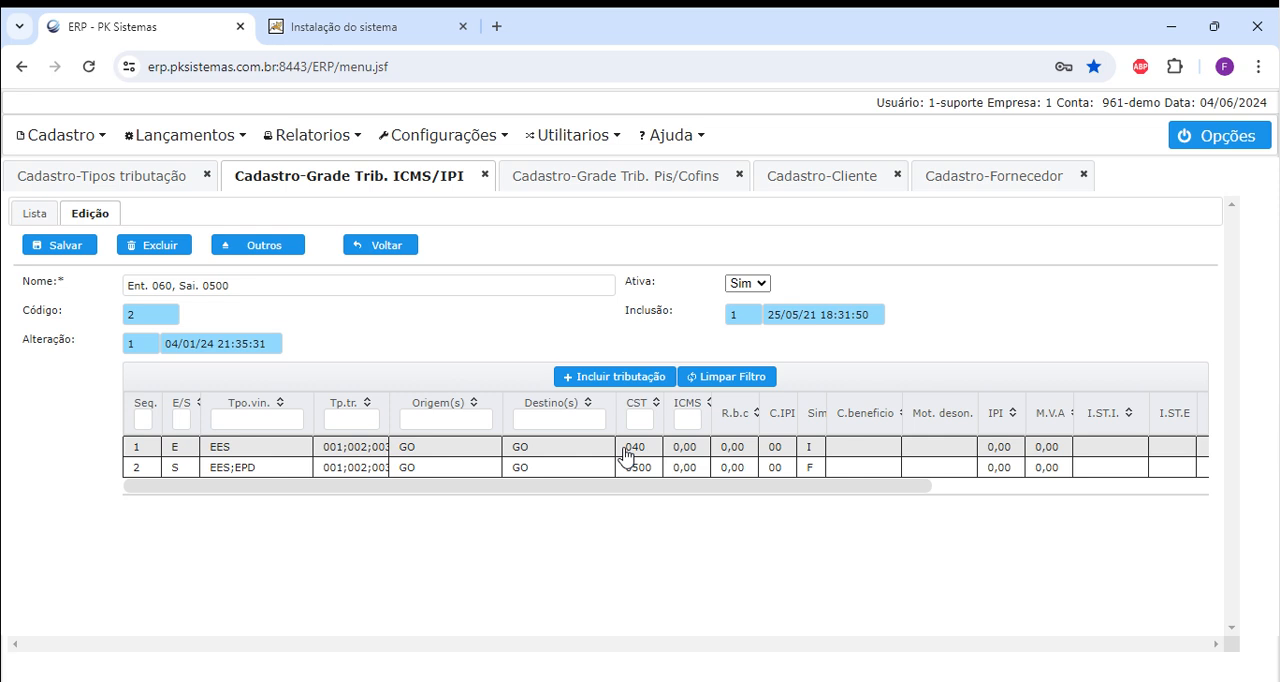
pyautogui.click(388, 249)
pyautogui.doubleClick(357, 296)
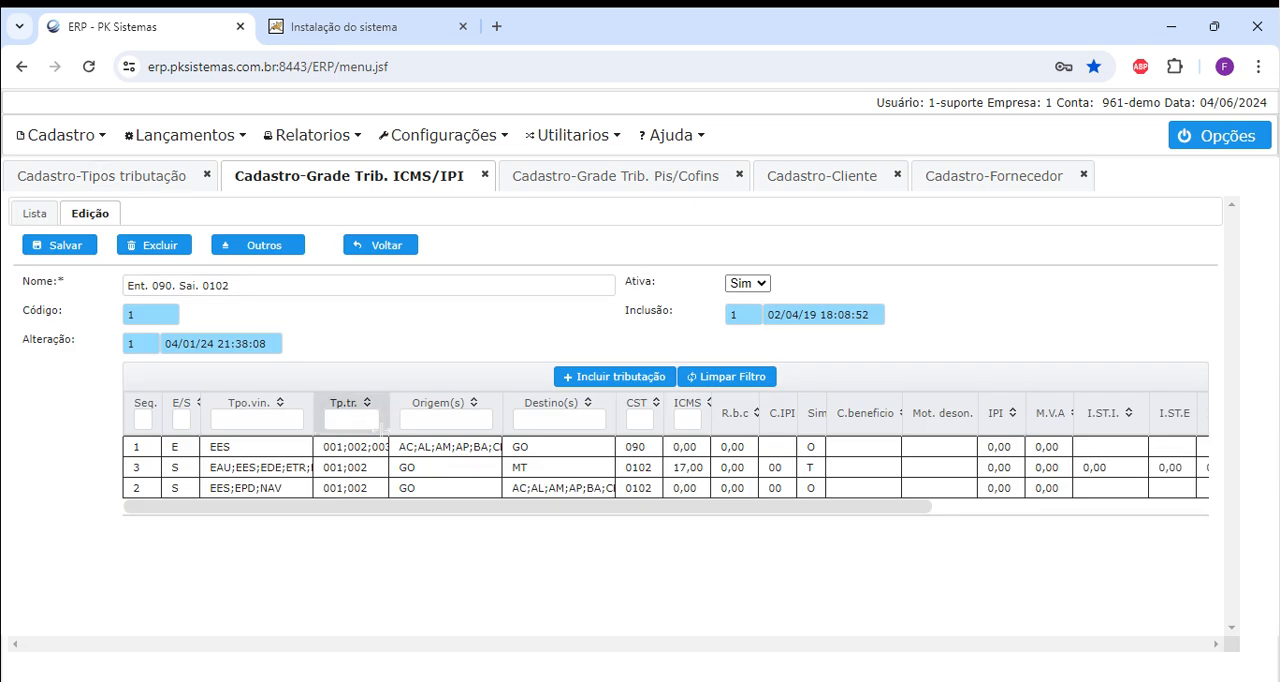
pyautogui.click(360, 246)
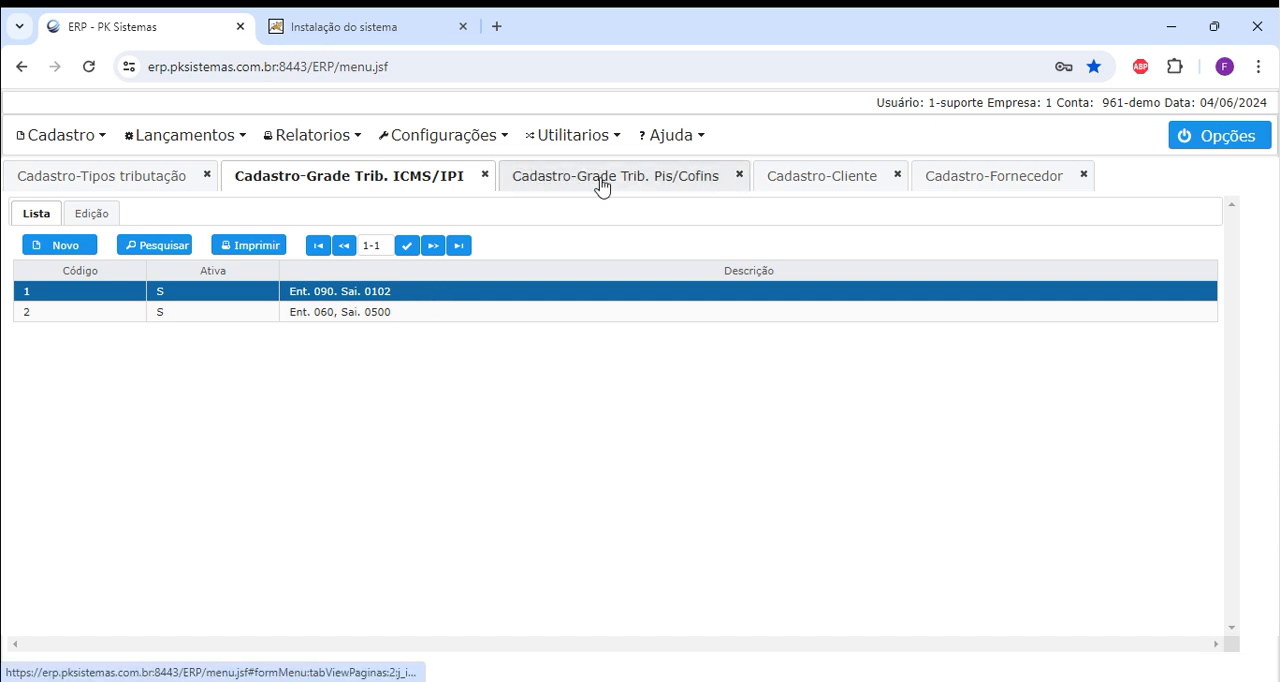
# In the grid Ent. 090. Sai. 0102, filter E/S by S, limit item 3's Tipo.tribução to 001 - Não contribuinte cons. final, and save it.
pyautogui.doubleClick(430, 300)
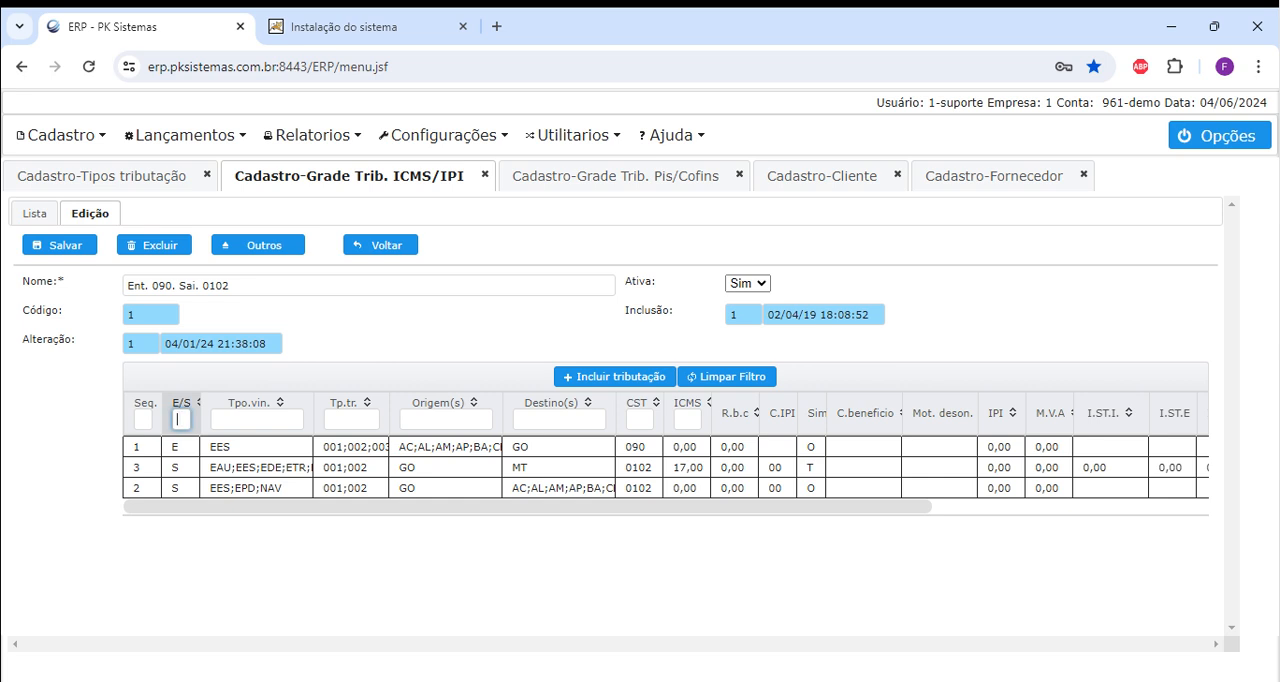
pyautogui.write('S')
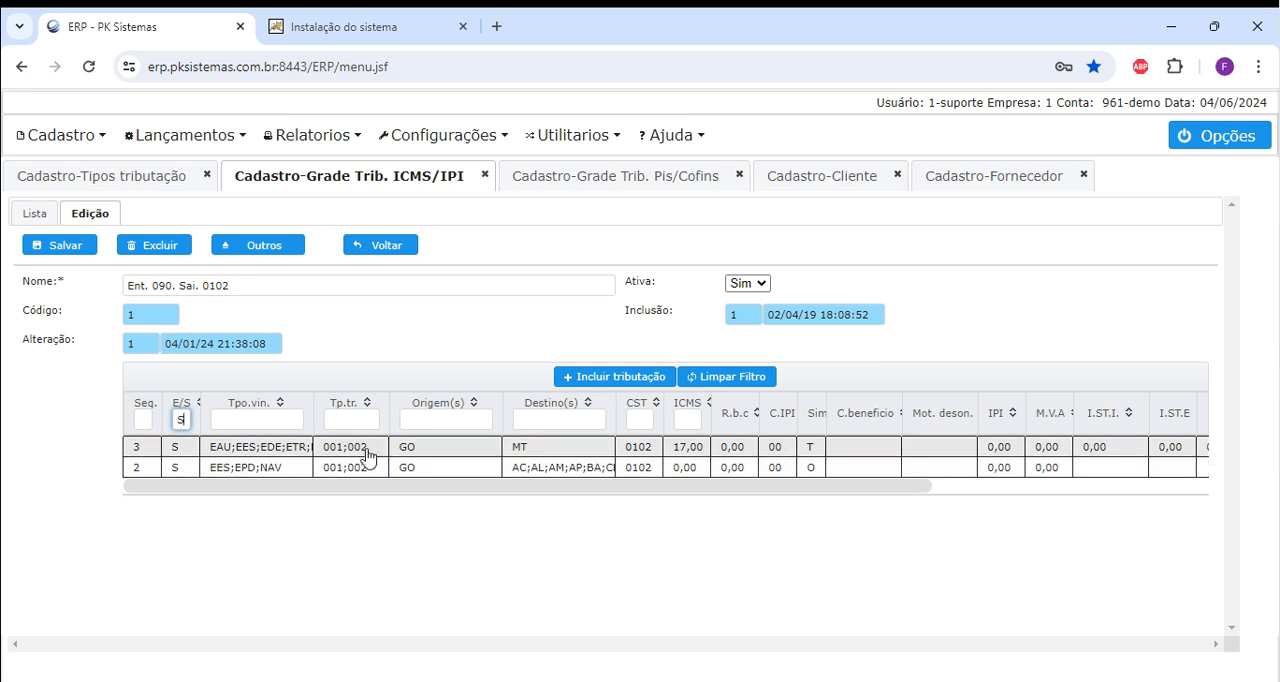
pyautogui.doubleClick(368, 457)
pyautogui.click(886, 363)
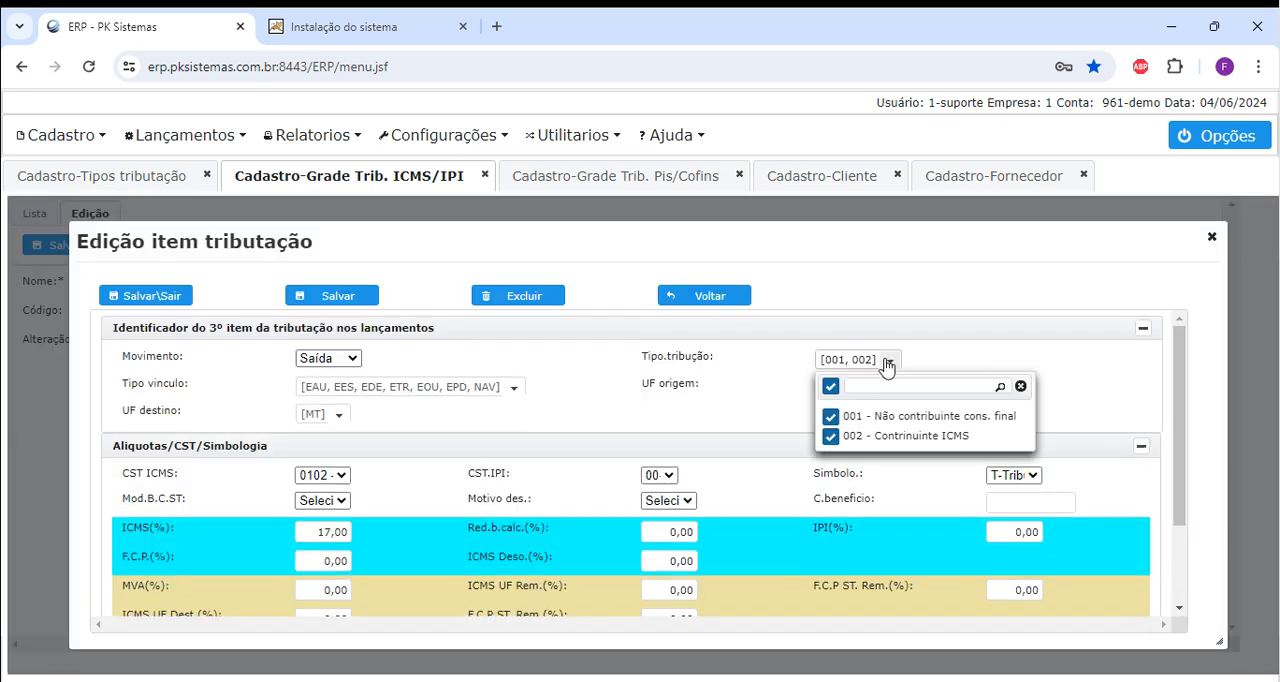
pyautogui.click(830, 436)
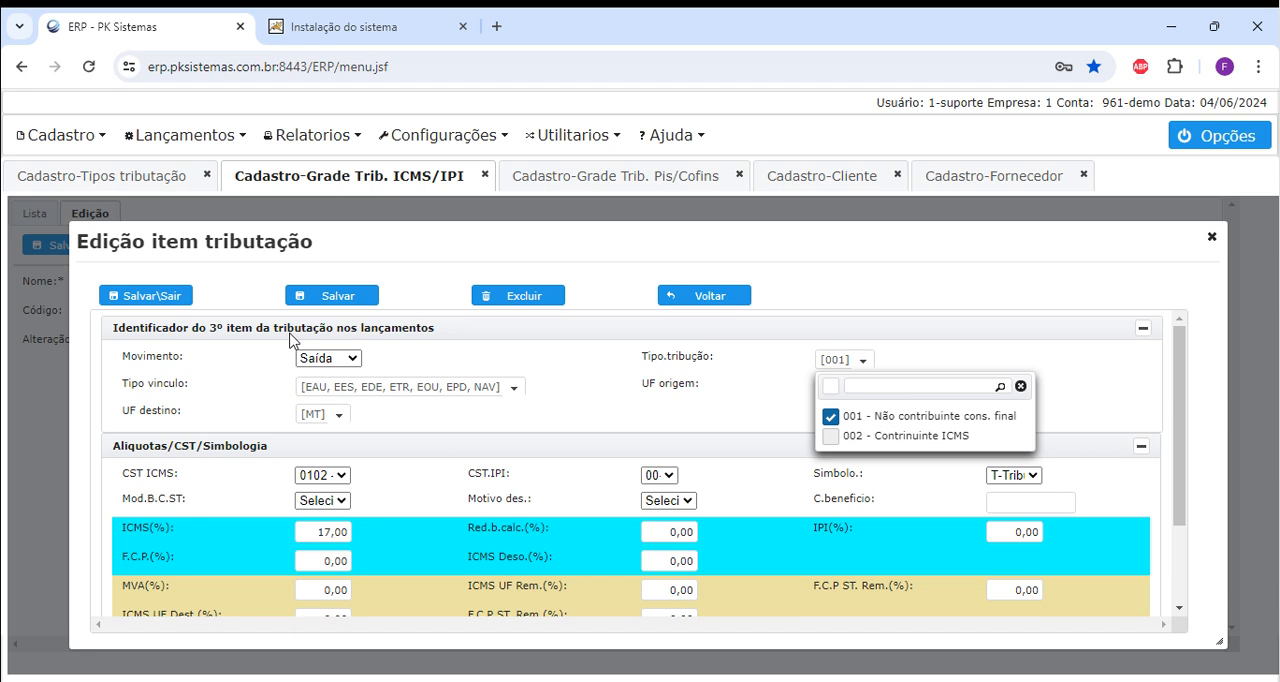
pyautogui.click(322, 300)
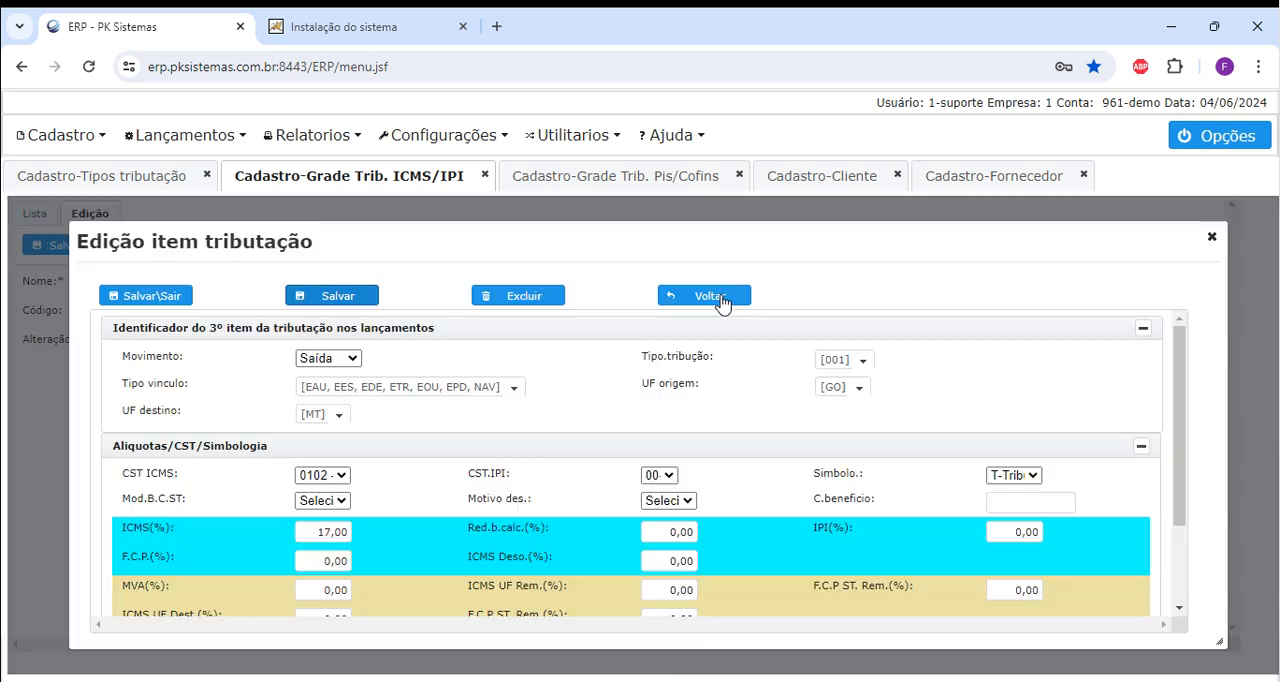
pyautogui.click(722, 297)
# Limit item 2's Tipo.tribução to 002 - Contrinuinte ICMS, then save and exit the item.
pyautogui.click(355, 468)
pyautogui.doubleClick(350, 470)
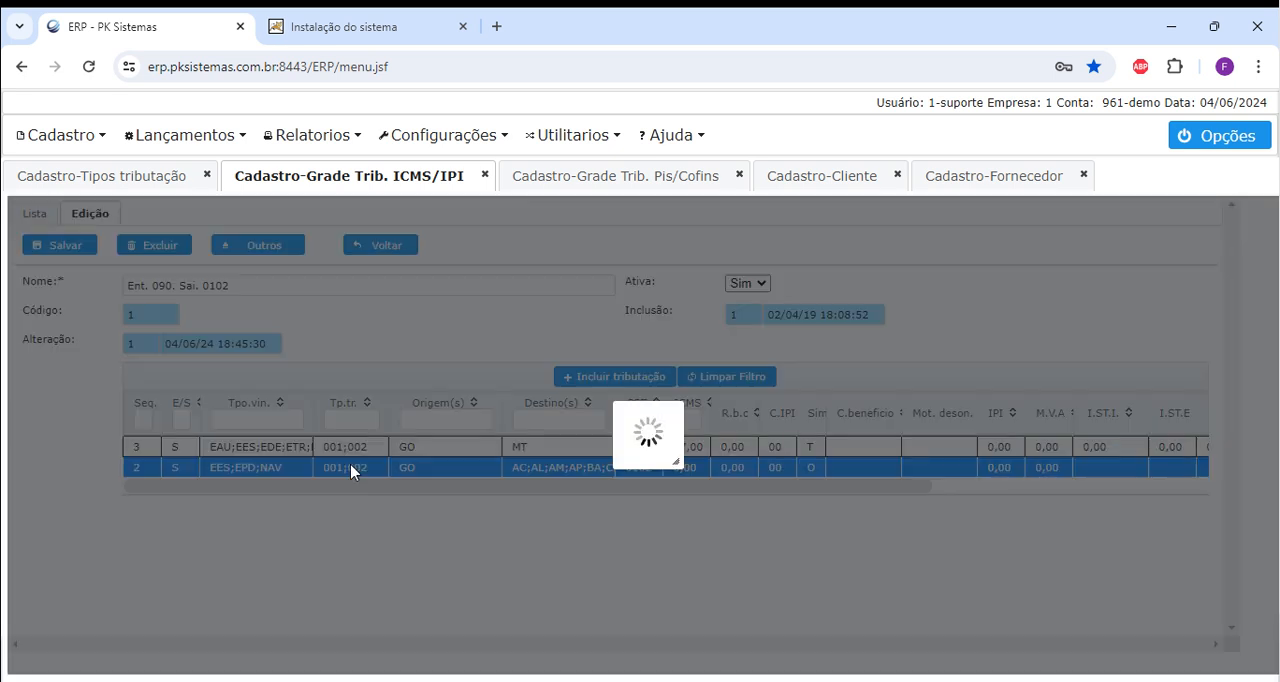
pyautogui.click(876, 362)
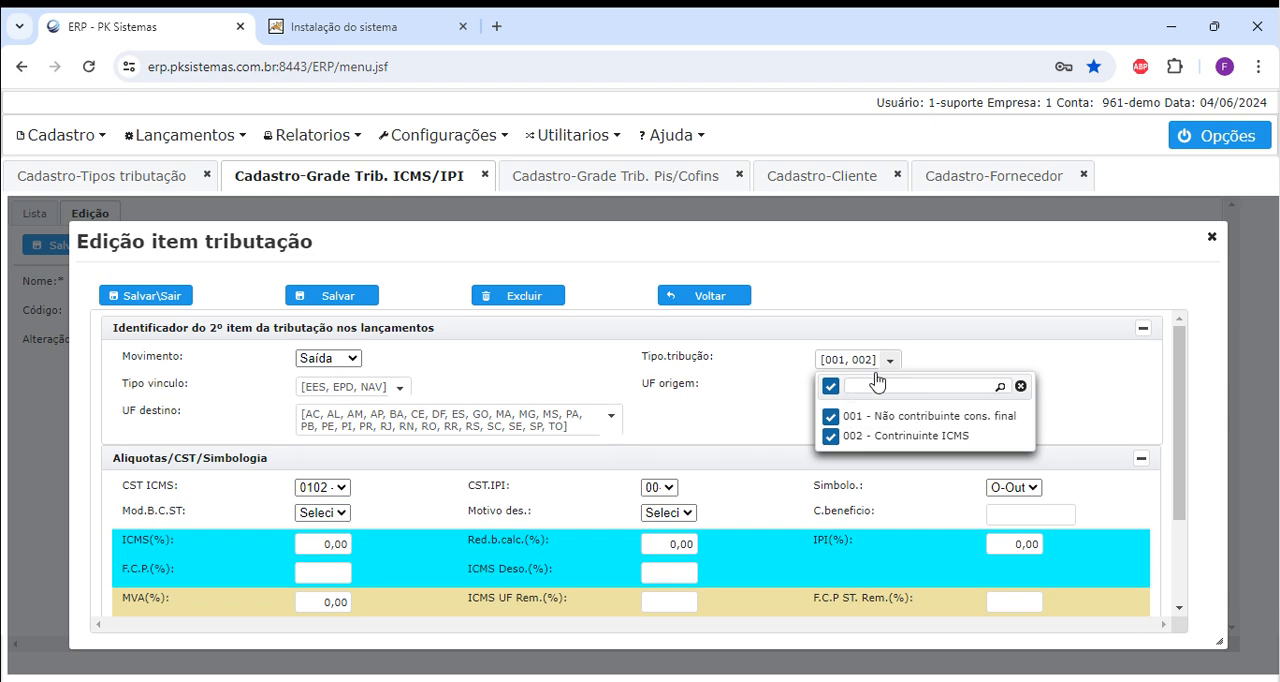
pyautogui.click(829, 416)
pyautogui.click(265, 297)
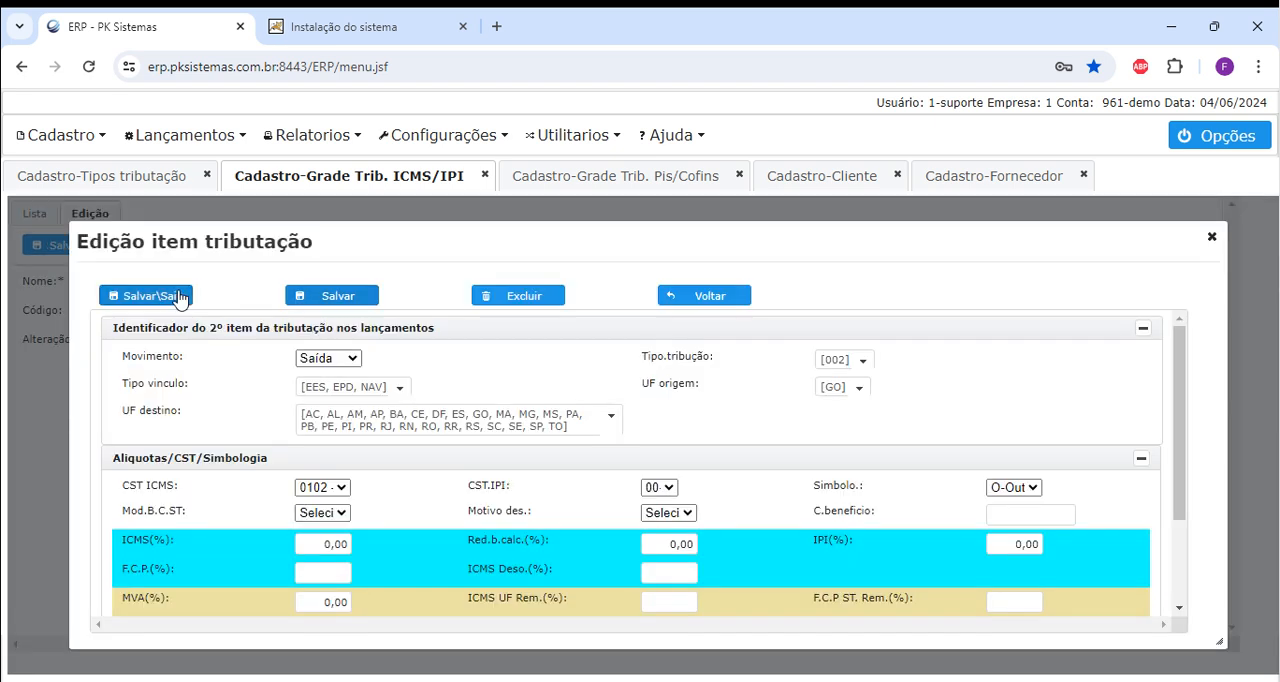
pyautogui.click(150, 296)
# Reopen the grid Ent. 090. Sai. 0102, view item 3, and return to the grid's items without changes.
pyautogui.doubleClick(432, 292)
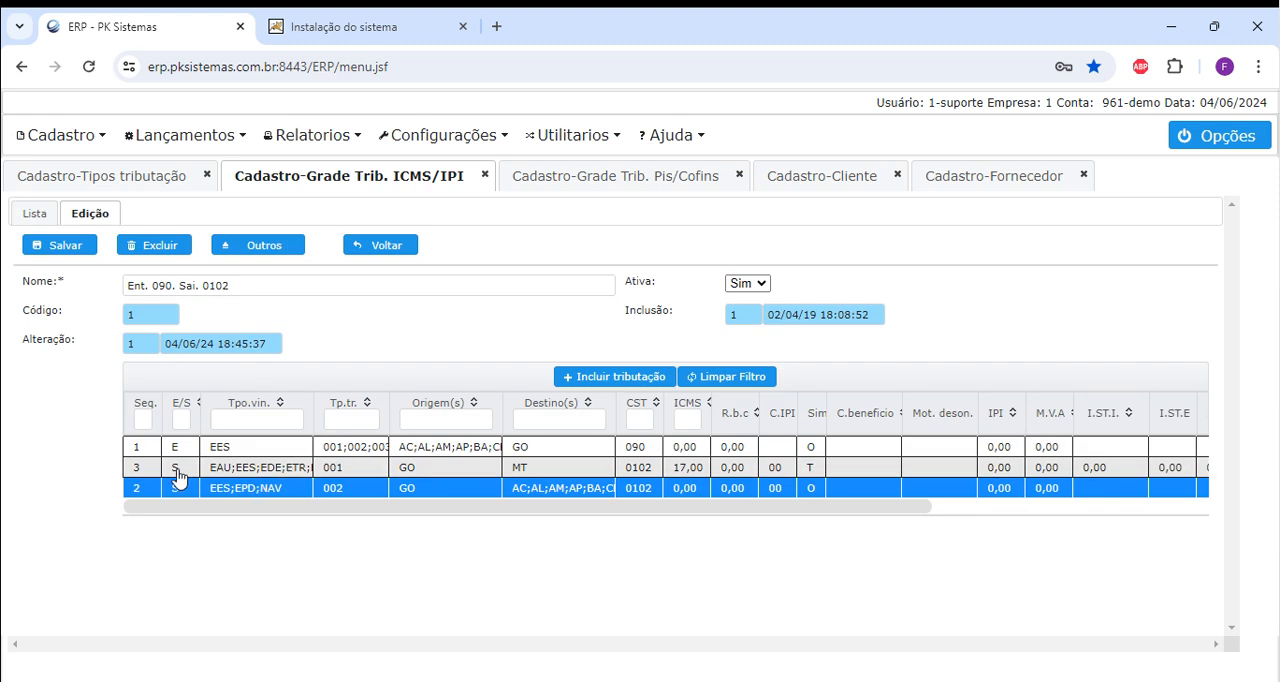
pyautogui.doubleClick(351, 471)
pyautogui.click(664, 300)
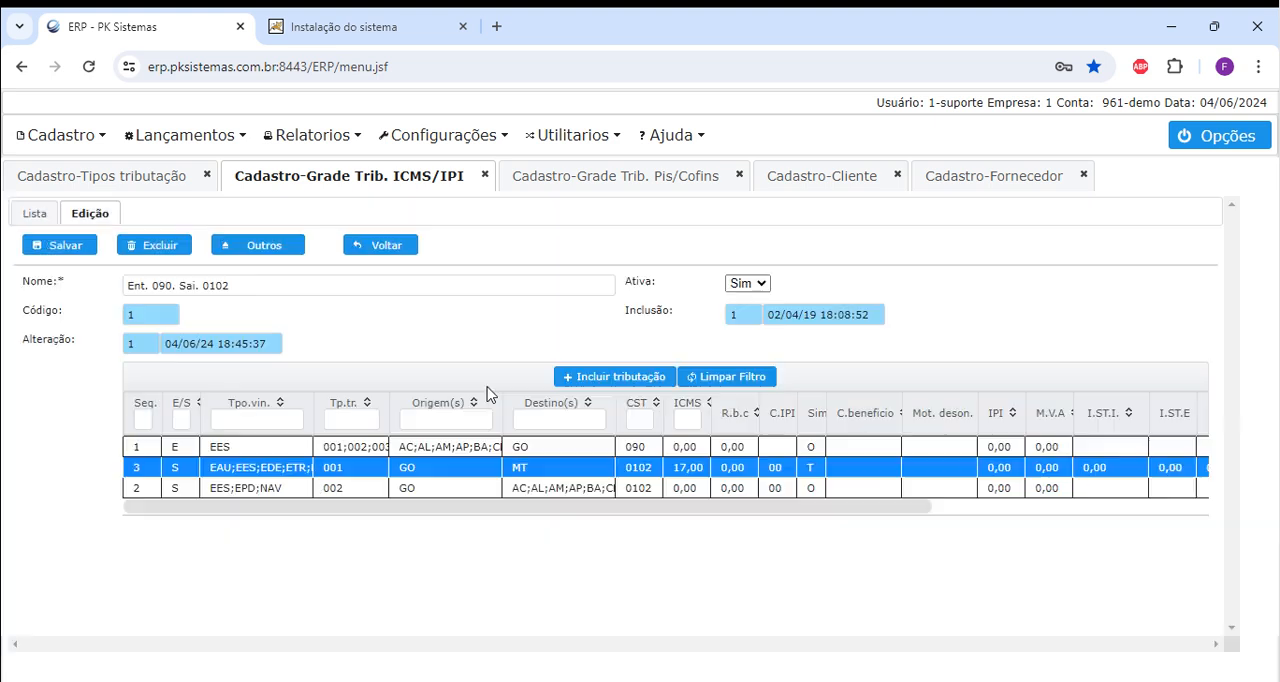
# View the Tipo.tribução options of item 2 in the grid Ent. 090. Sai. 0102, then return to the ICMS/IPI grid list without changes.
pyautogui.doubleClick(331, 490)
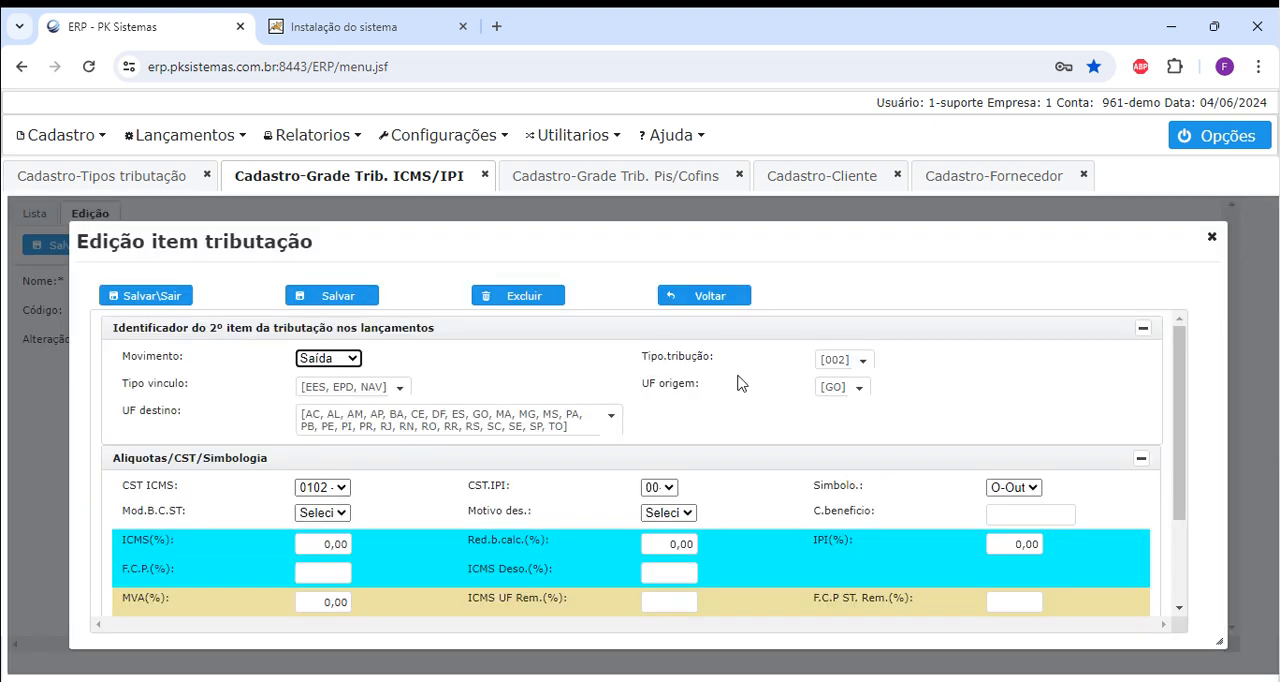
pyautogui.click(862, 361)
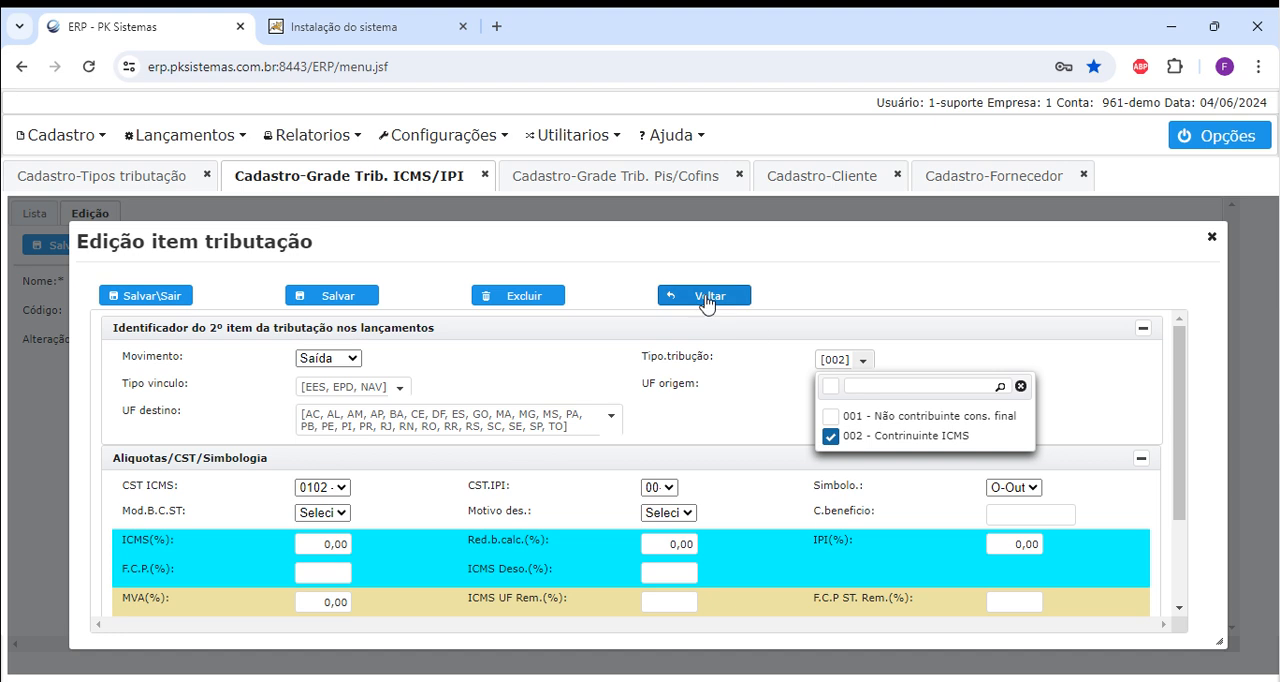
pyautogui.click(707, 298)
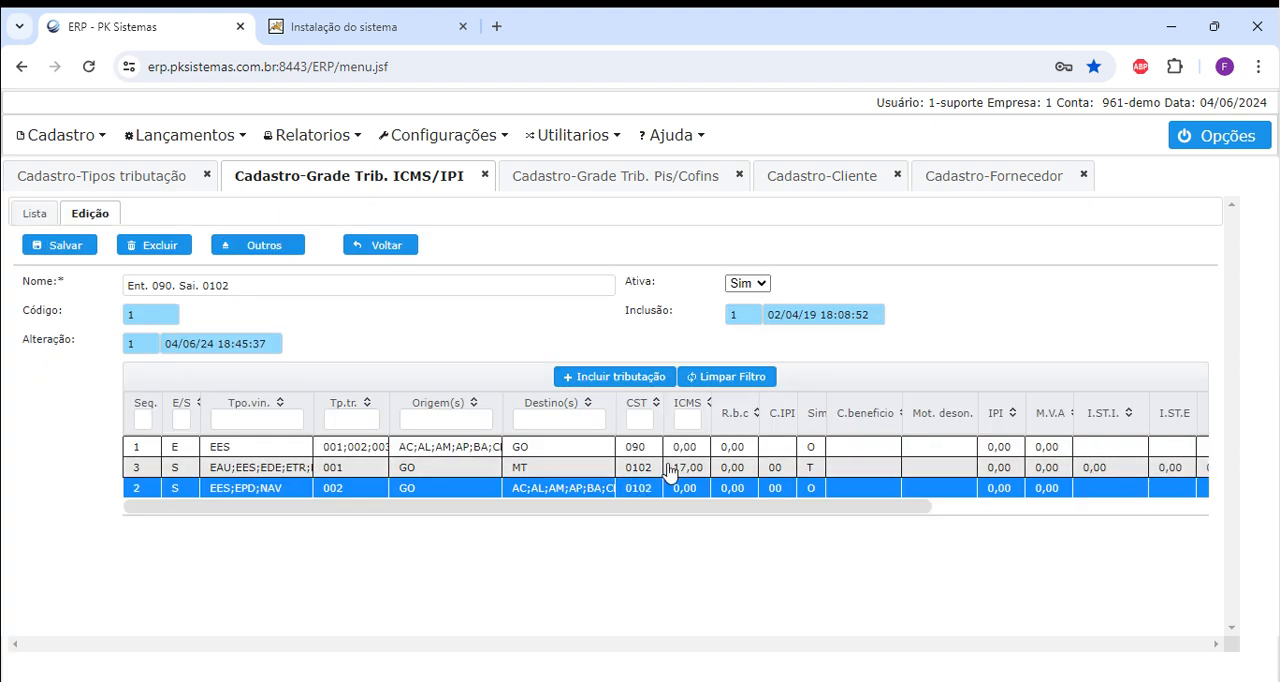
pyautogui.click(386, 247)
# In the Pis/Cofins grid 99-Outras, examine the Tipo.tribução options of the Entrada item and return to the grid's items without changes.
pyautogui.click(611, 178)
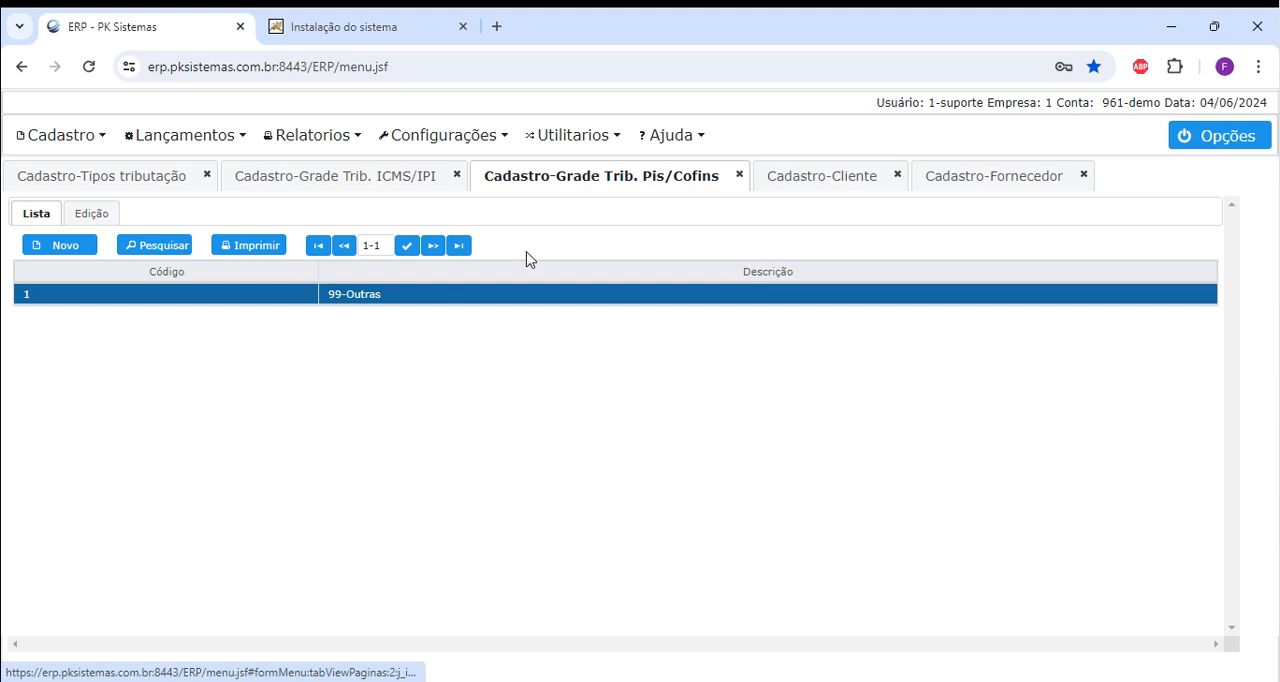
pyautogui.doubleClick(450, 298)
pyautogui.doubleClick(330, 410)
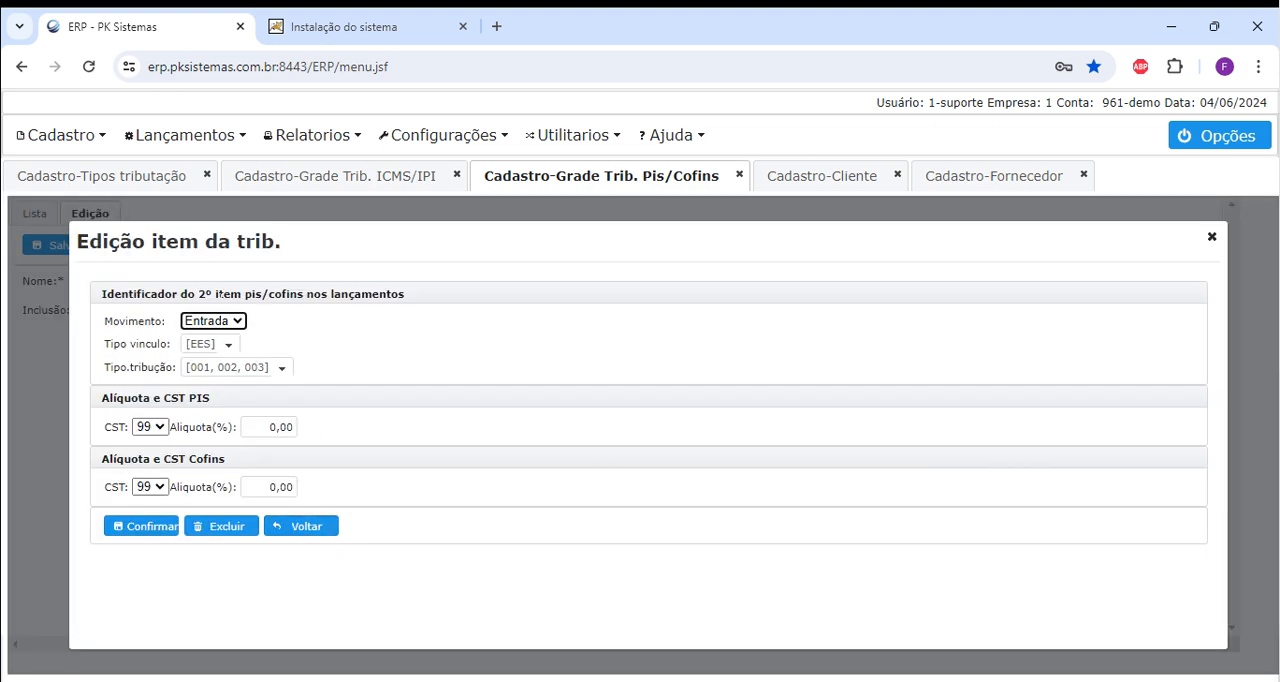
pyautogui.click(285, 369)
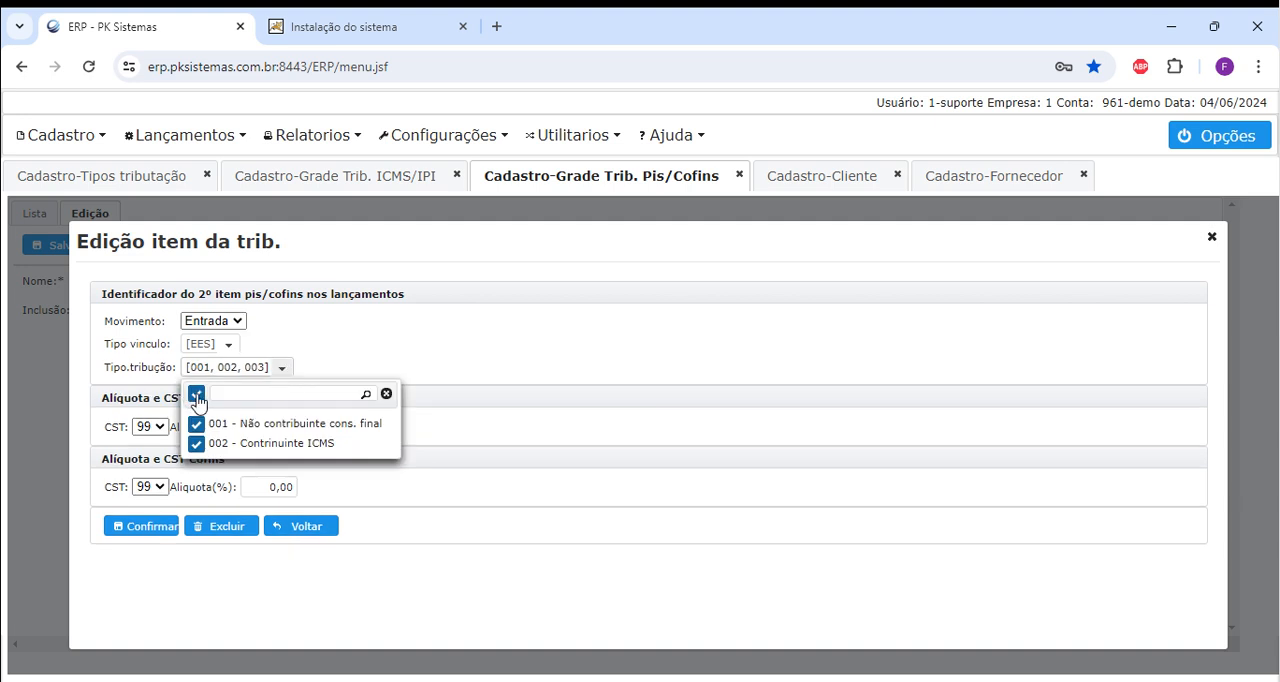
pyautogui.click(475, 349)
pyautogui.click(323, 528)
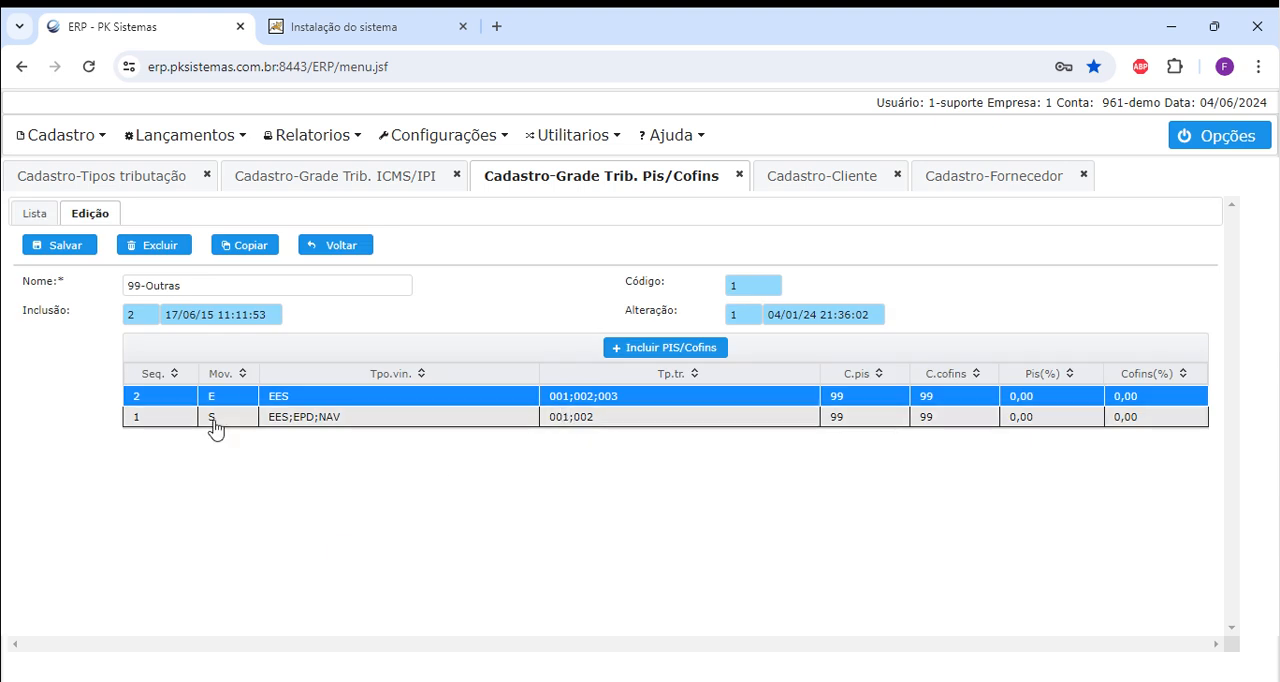
# Limit the Saída item's Tipo.tribução in 99-Outras to 002 - Contrinuinte ICMS, confirm it, and reopen the item to check it.
pyautogui.click(578, 420)
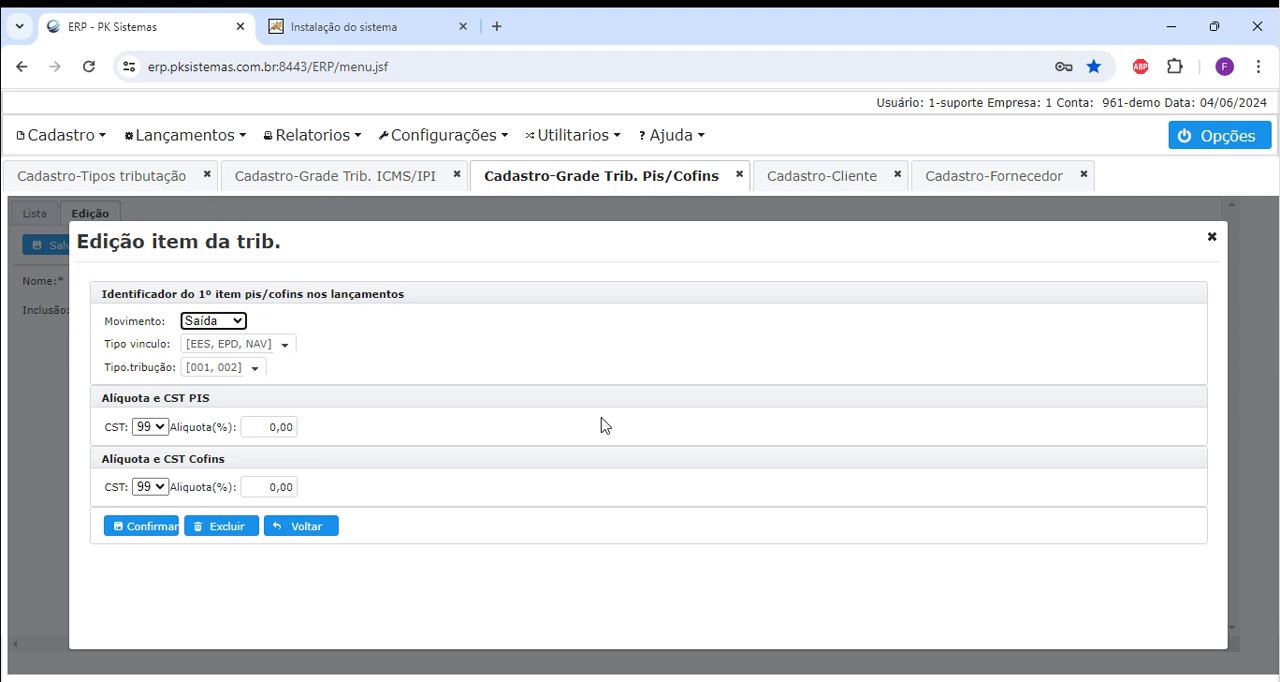
pyautogui.click(253, 369)
pyautogui.click(197, 424)
pyautogui.click(149, 364)
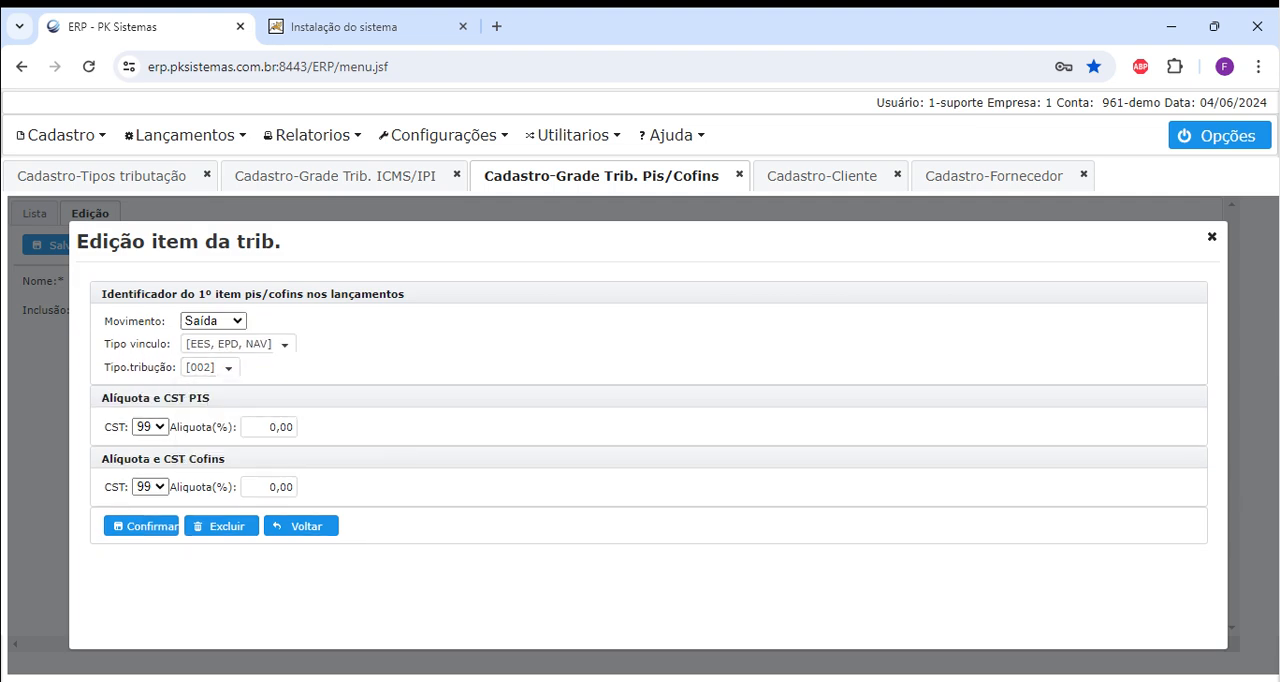
pyautogui.click(140, 530)
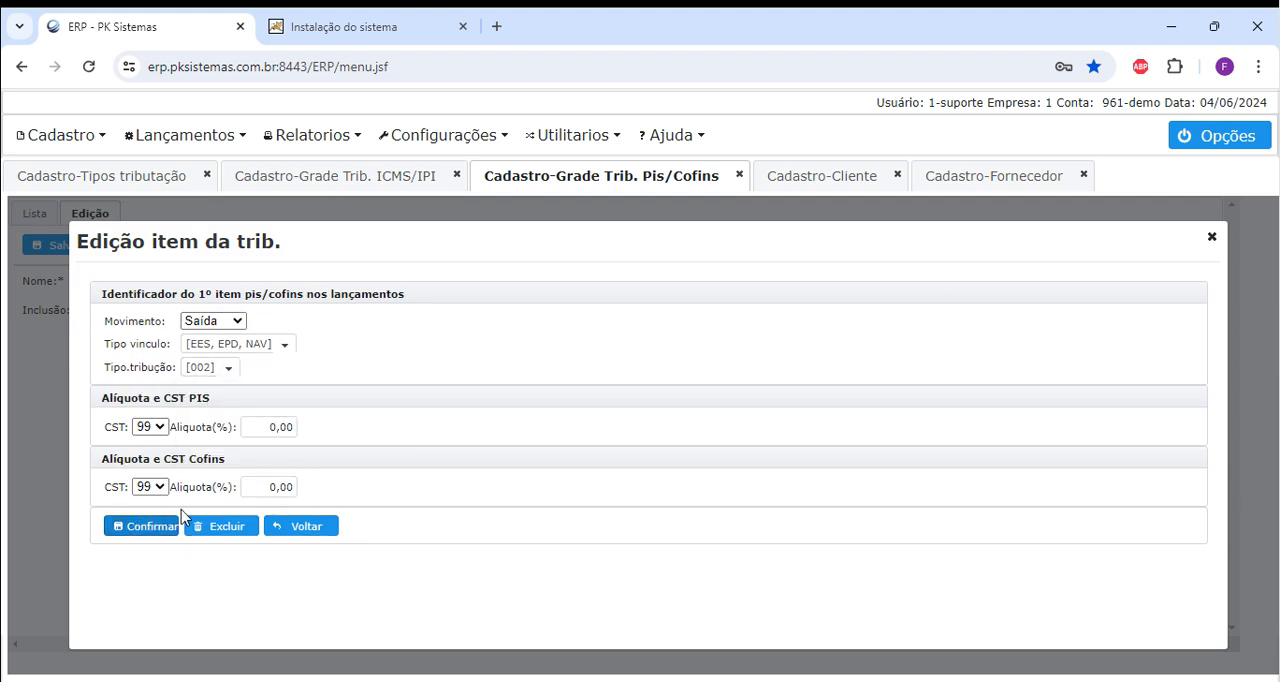
pyautogui.click(298, 527)
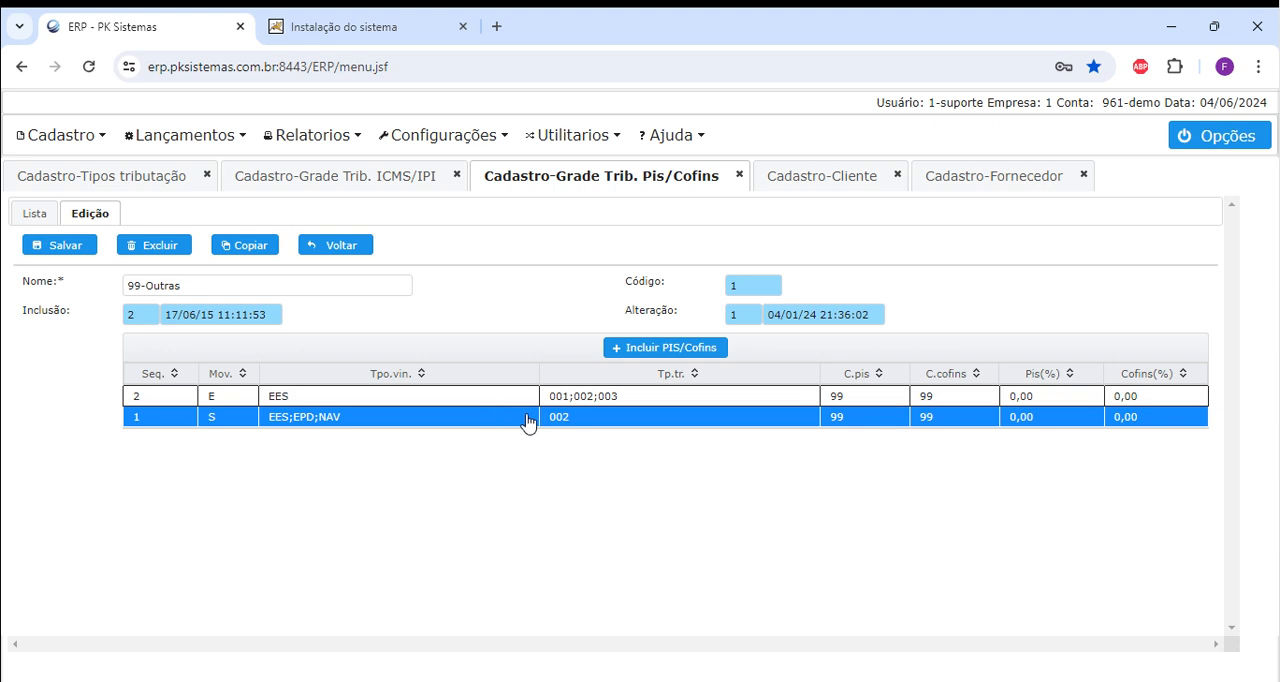
pyautogui.doubleClick(580, 423)
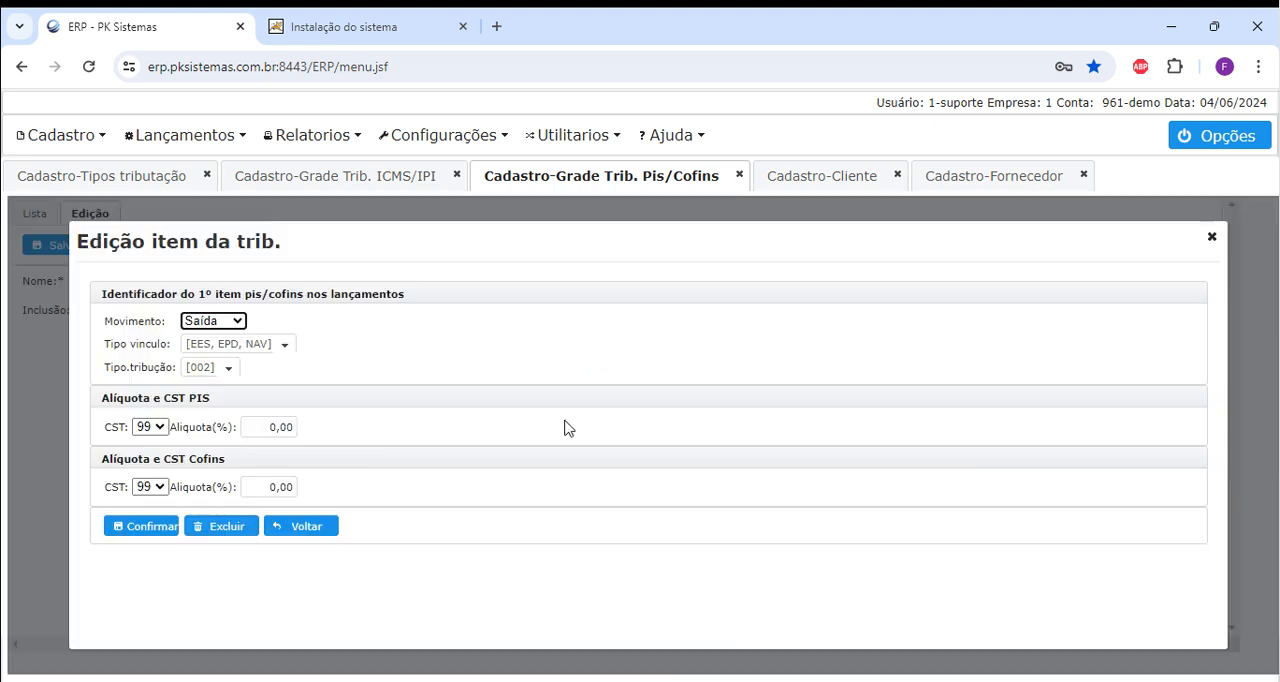
pyautogui.click(310, 530)
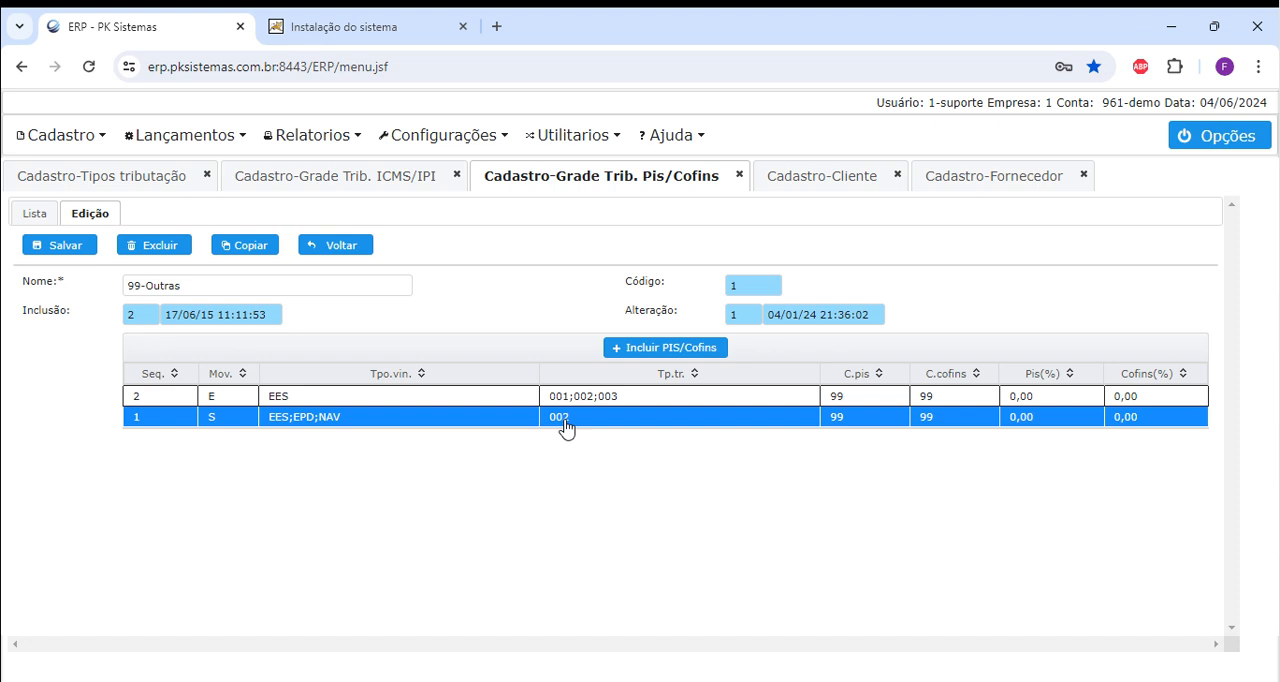
# Include 001 - Não contribuinte cons. final in the Saída item's Tipo.tribução again, confirm it, and save the grid 99-Outras.
pyautogui.doubleClick(566, 428)
pyautogui.click(227, 374)
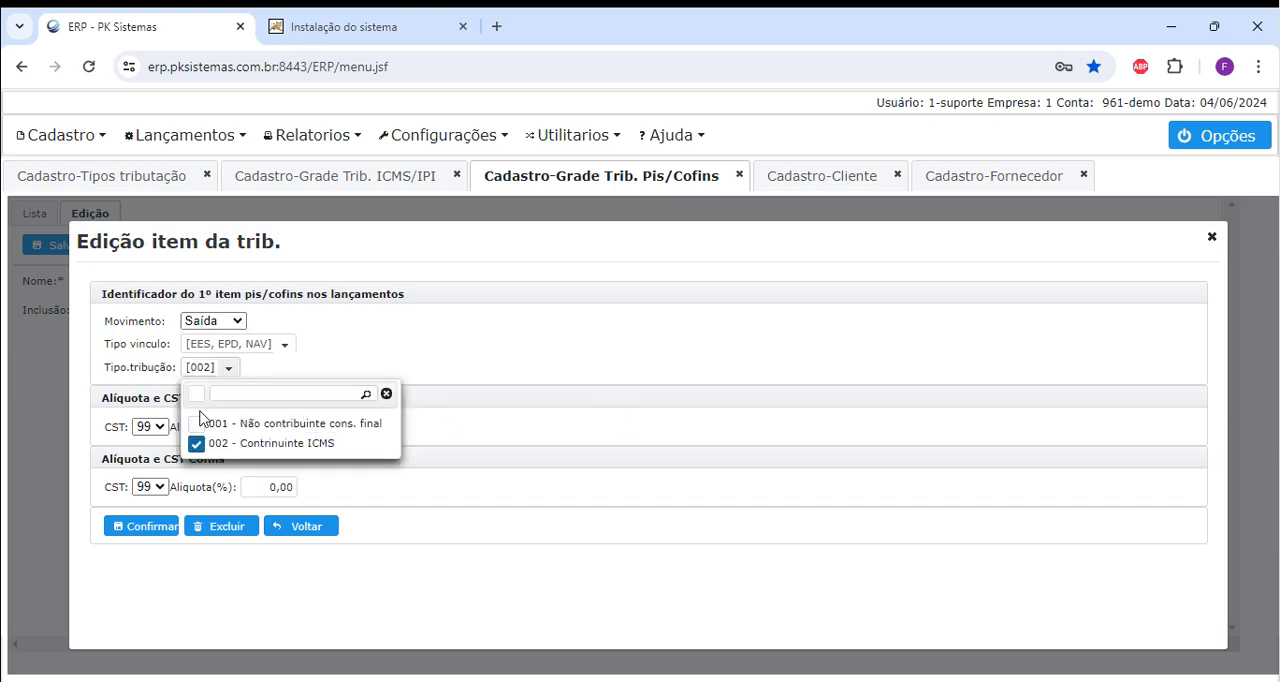
pyautogui.click(196, 423)
pyautogui.click(147, 532)
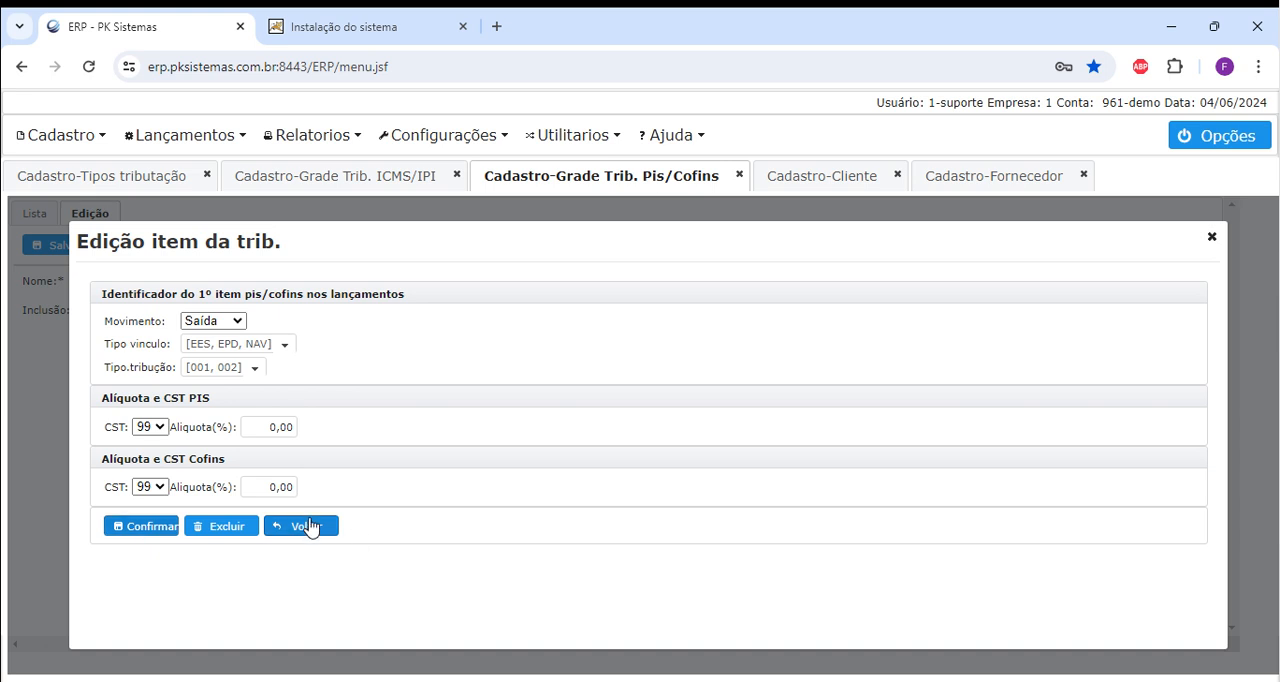
pyautogui.click(296, 526)
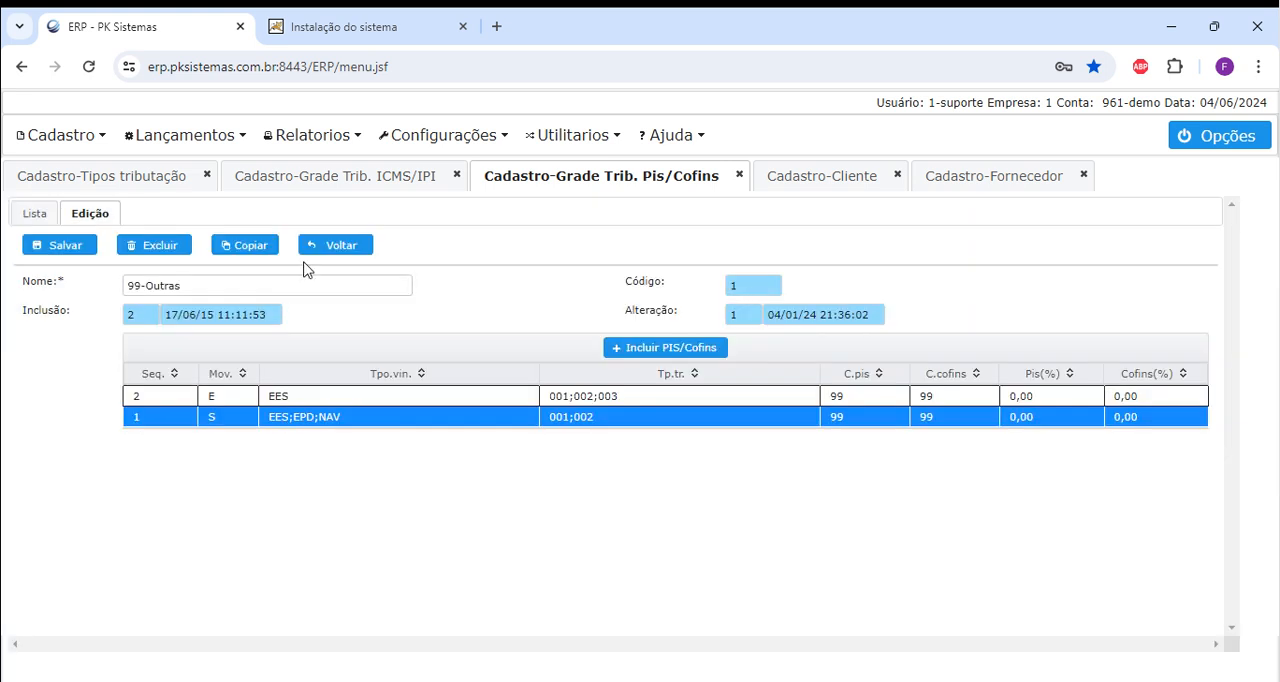
pyautogui.click(88, 246)
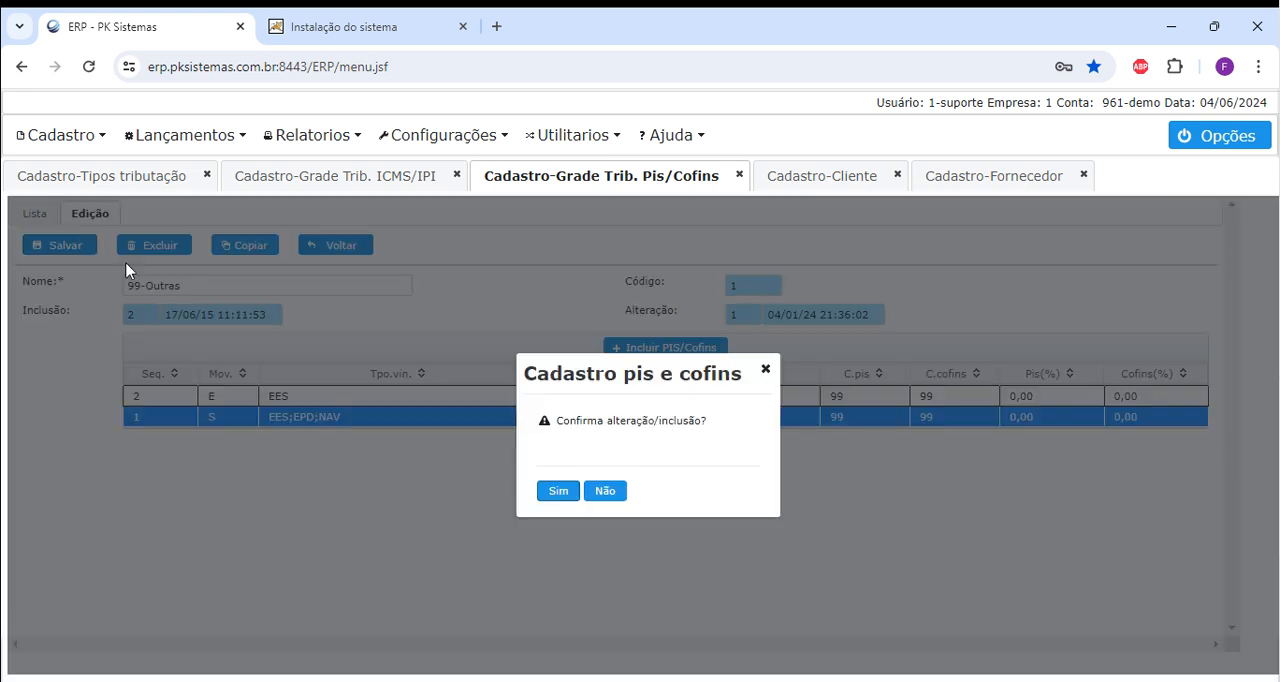
pyautogui.click(557, 491)
# Review the tax types list and the ICMS/IPI and Pis/Cofins grid lists, ending on the tax types list.
pyautogui.click(113, 177)
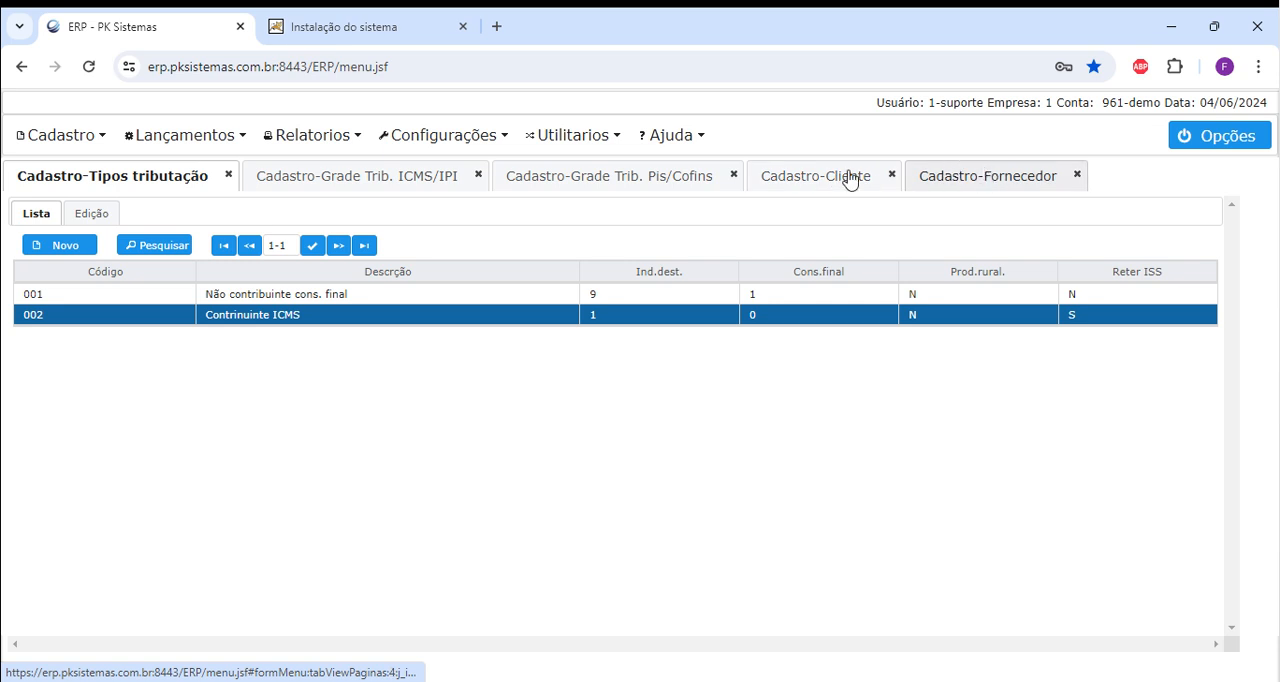
pyautogui.click(393, 188)
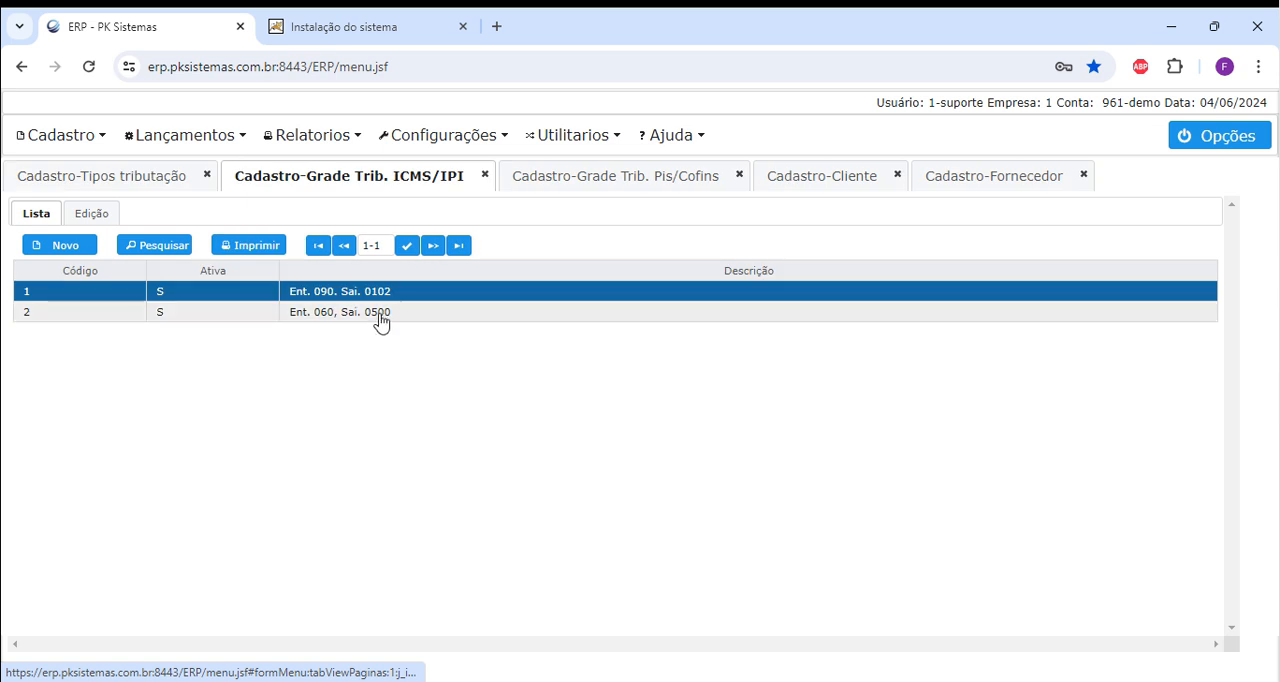
pyautogui.click(611, 177)
pyautogui.click(422, 180)
pyautogui.click(114, 180)
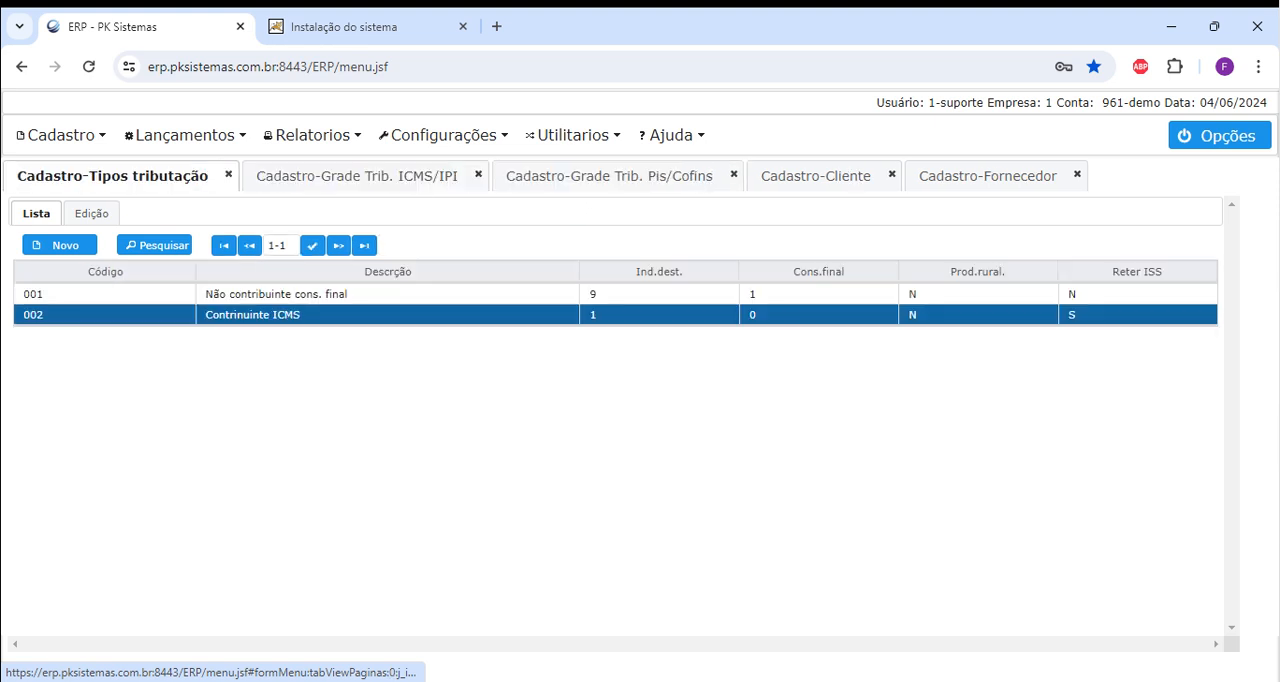